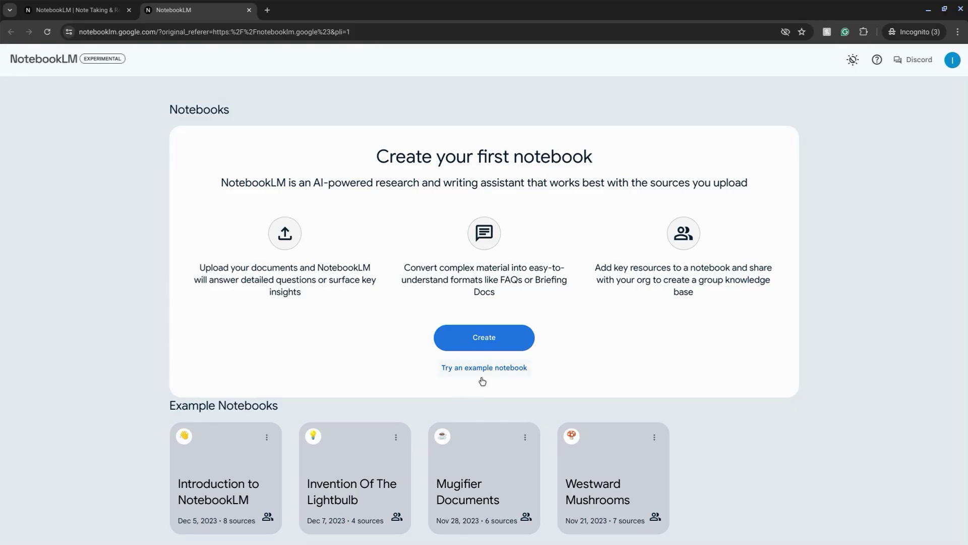
Step: Create a new NotebookLM notebook for the OpenAI DevDay: Scaling LLM Apps text source
left_click(489, 342)
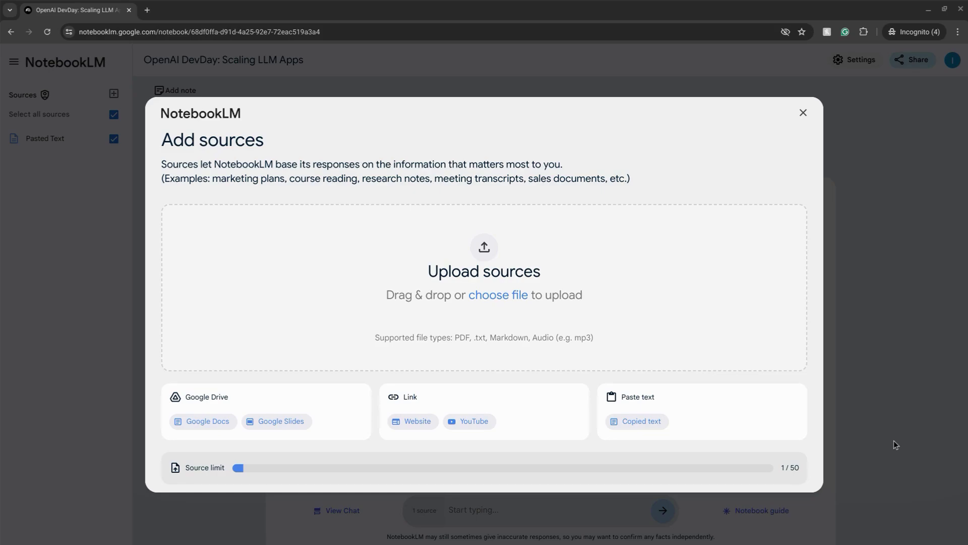
Step: Close the sources dialog, then play the audio overview and pause it at 00:15 of 04:13
left_click(893, 440)
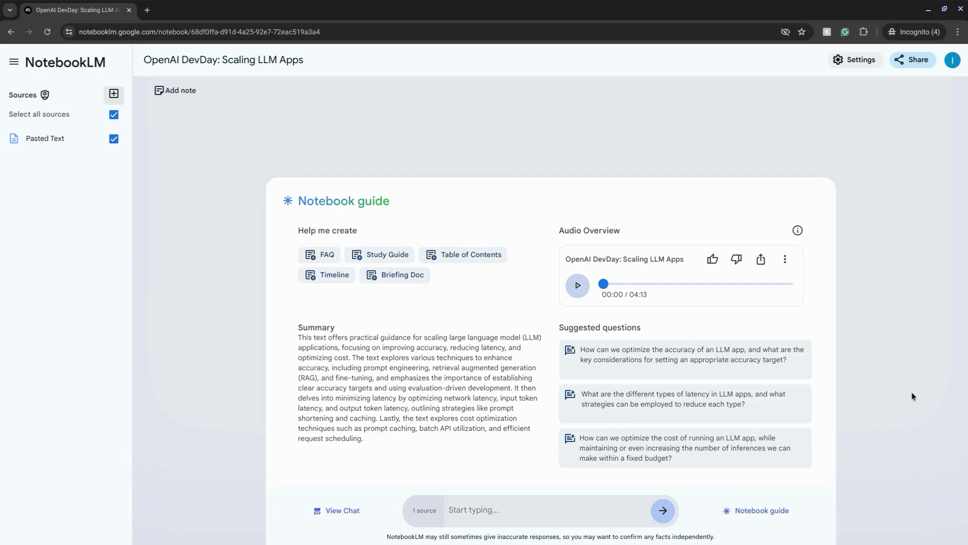
left_click(576, 287)
left_click(577, 287)
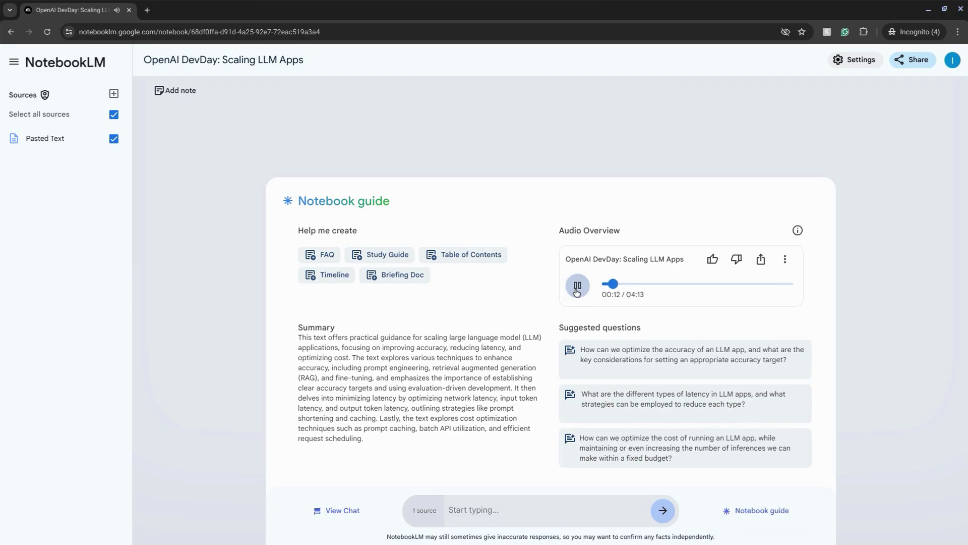
left_click(577, 291)
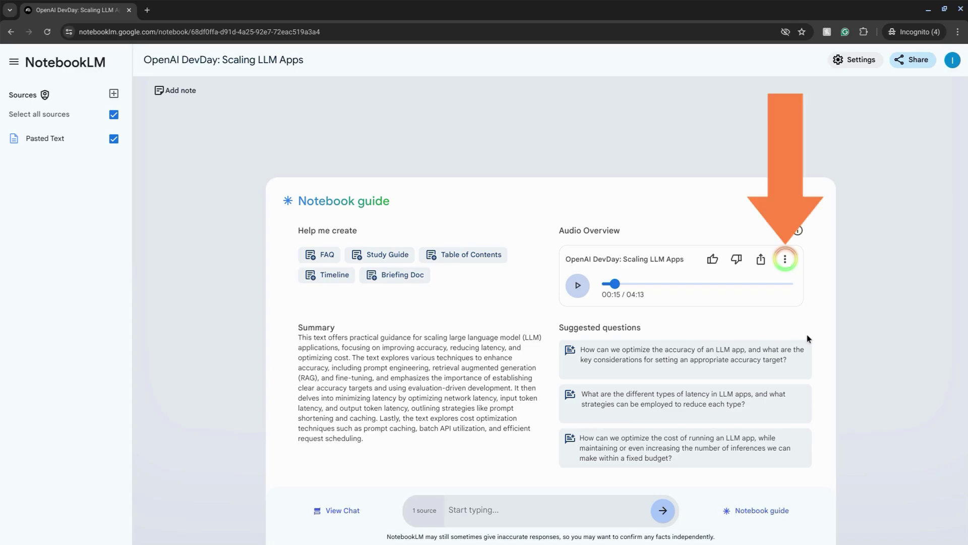
Step: Show the audio overview's options for playback speed, Download and Delete
left_click(785, 259)
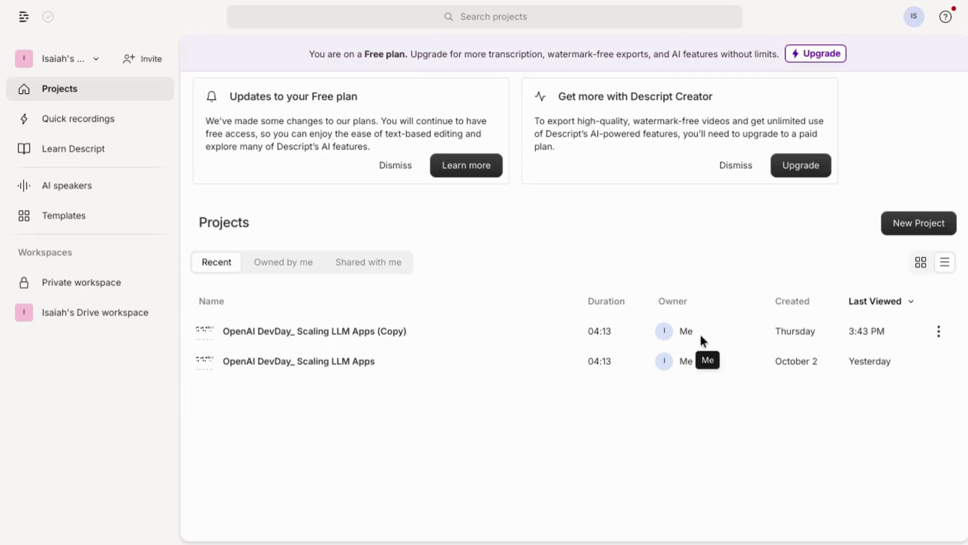
Step: Create a new video project named with the pasted podcast title
left_click(918, 224)
left_click(886, 254)
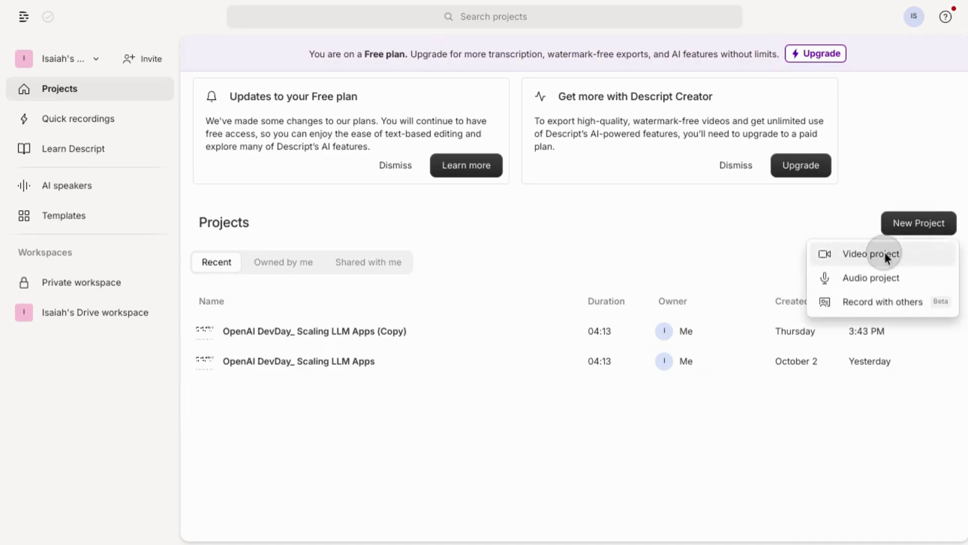
left_click(227, 104)
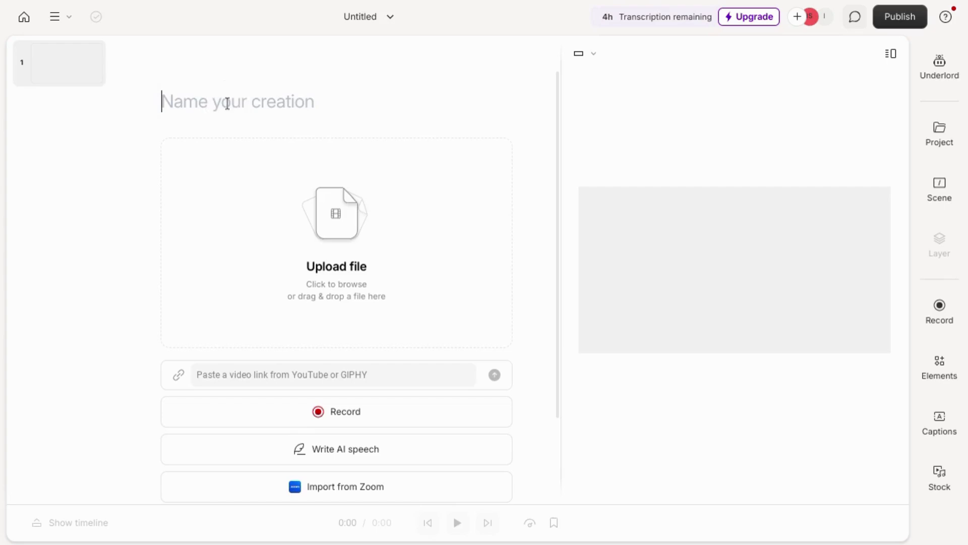
type("OpenAI DevDay_ Scaling LLM Apps")
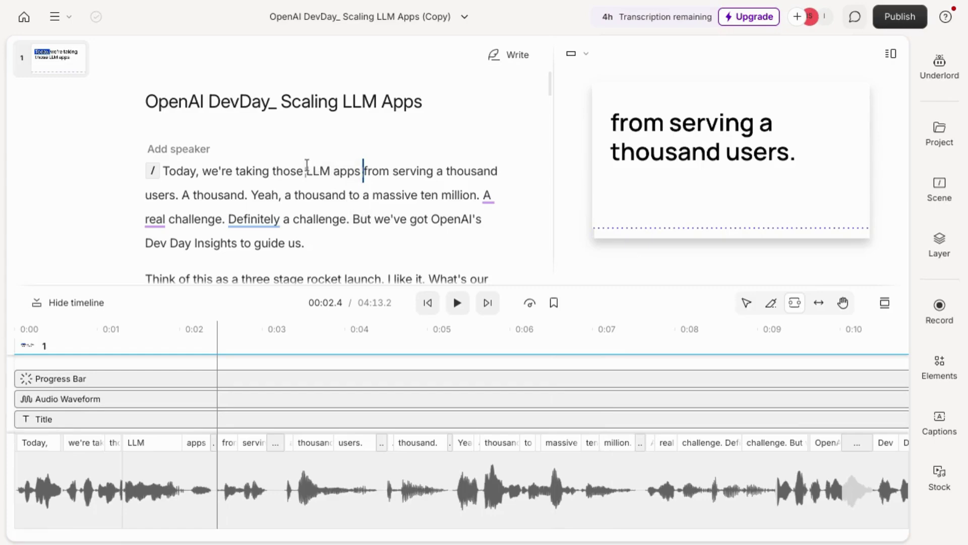
Step: Delete the repeated 'A thousand. Yeah, a thousand' from the transcript, leaving 04:11.6
mouse_move(305, 171)
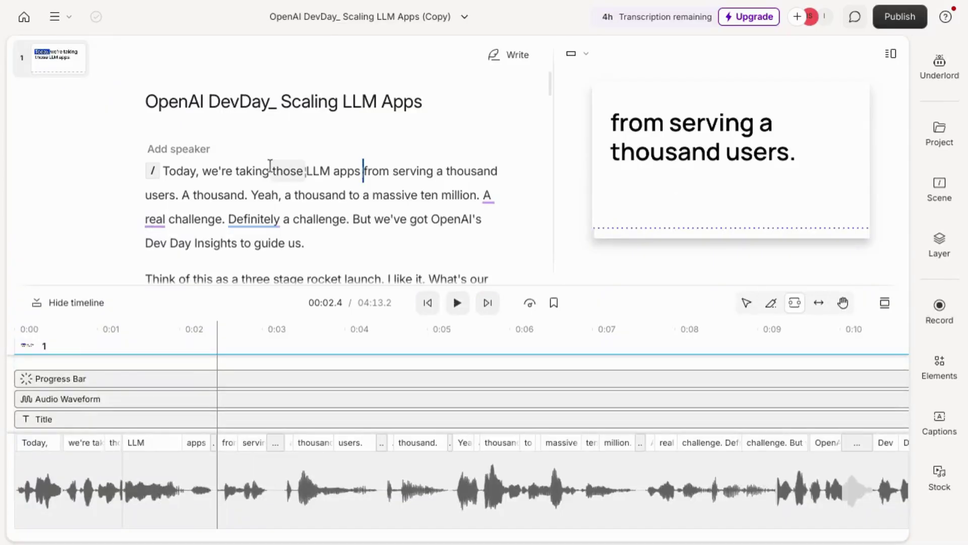
scroll(270, 165, "down", 4)
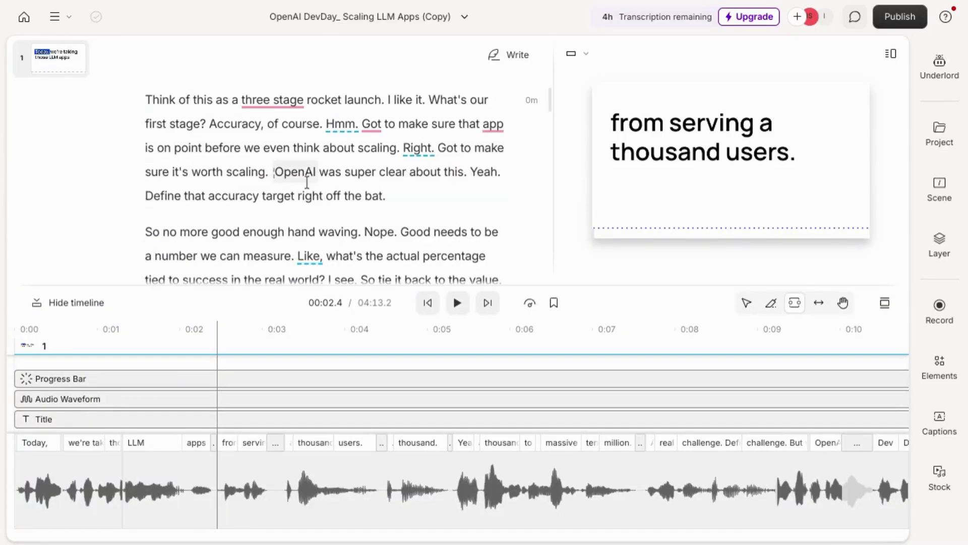
scroll(373, 173, "up", 5)
scroll(327, 143, "down", 2)
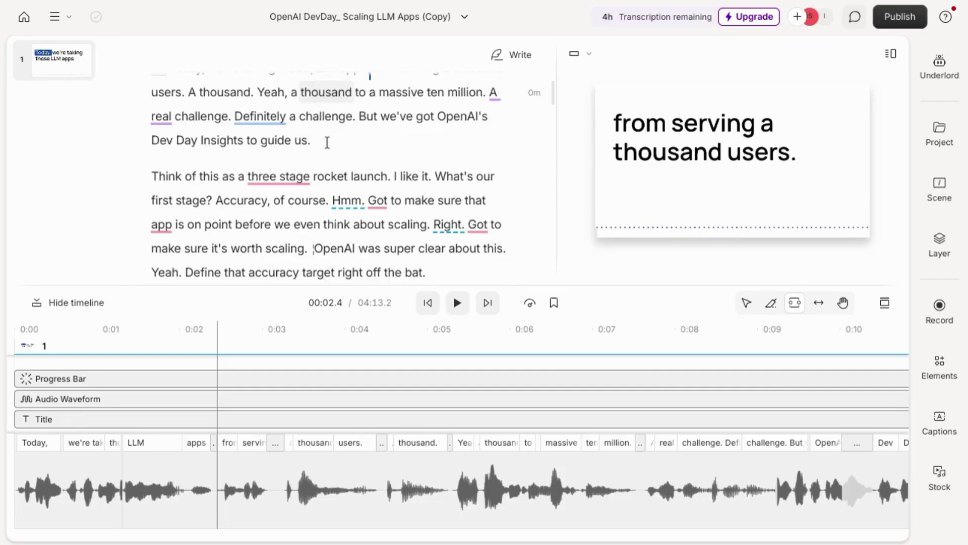
scroll(327, 142, "up", 2)
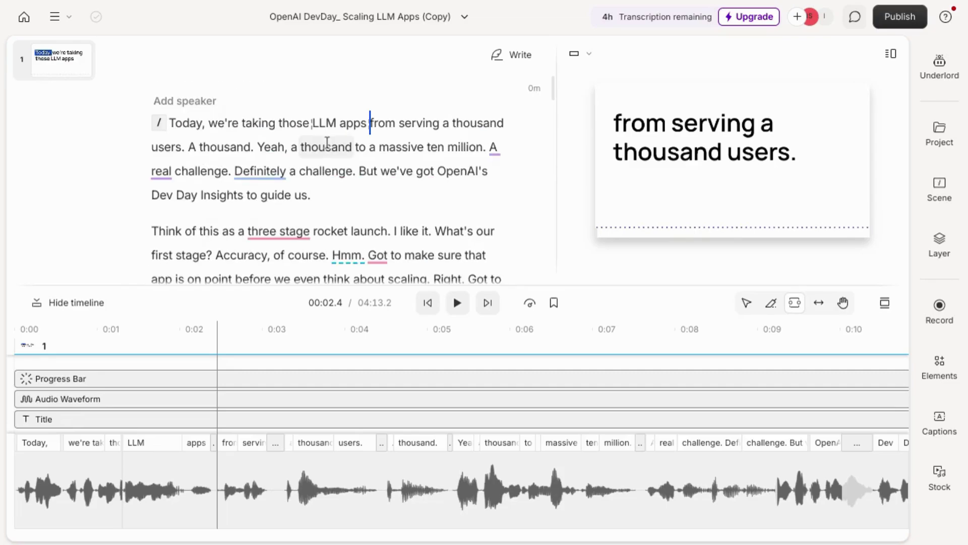
left_click_drag(189, 148, 352, 146)
key("BackSpace")
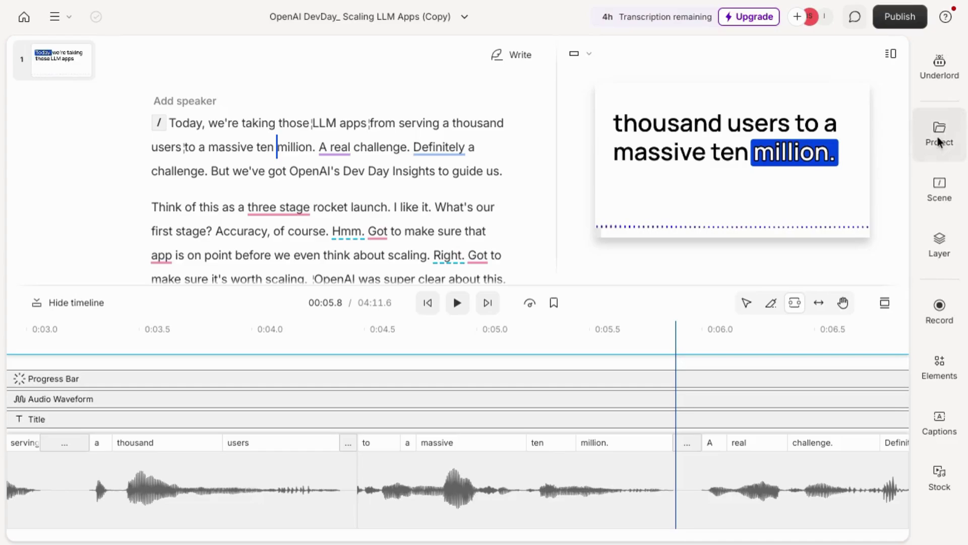
Step: Bring up Underlord and browse its AI tools, including Studio Sound and Remove filler words
left_click(946, 65)
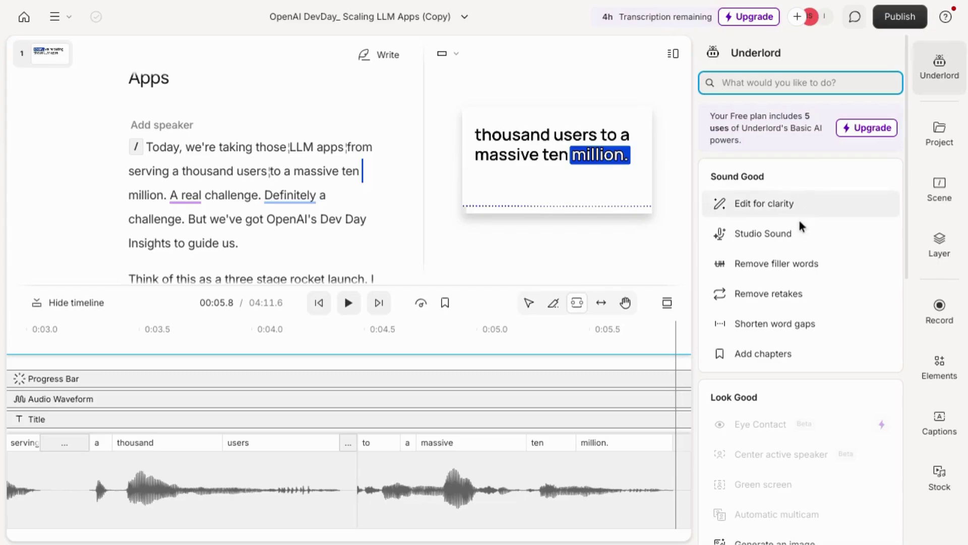
scroll(812, 278, "down", 2)
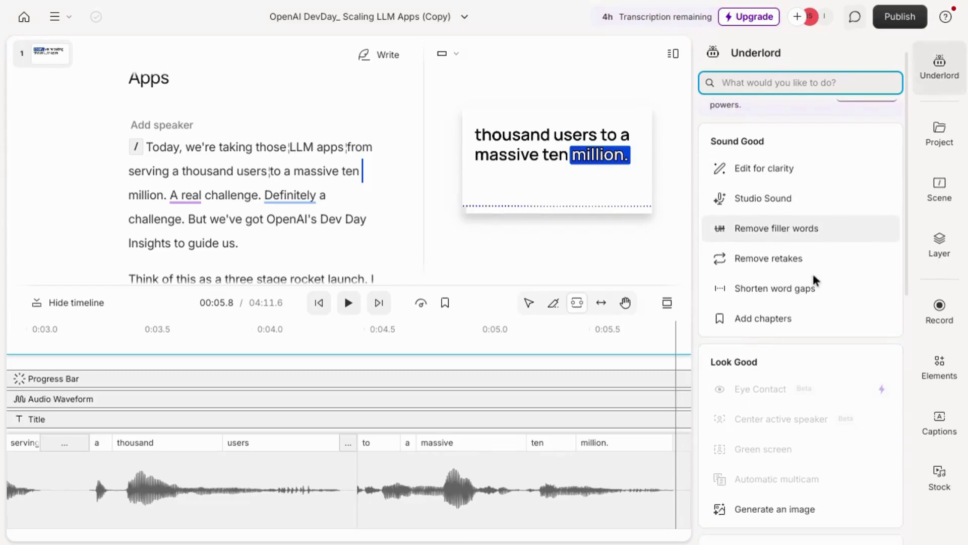
scroll(813, 280, "down", 5)
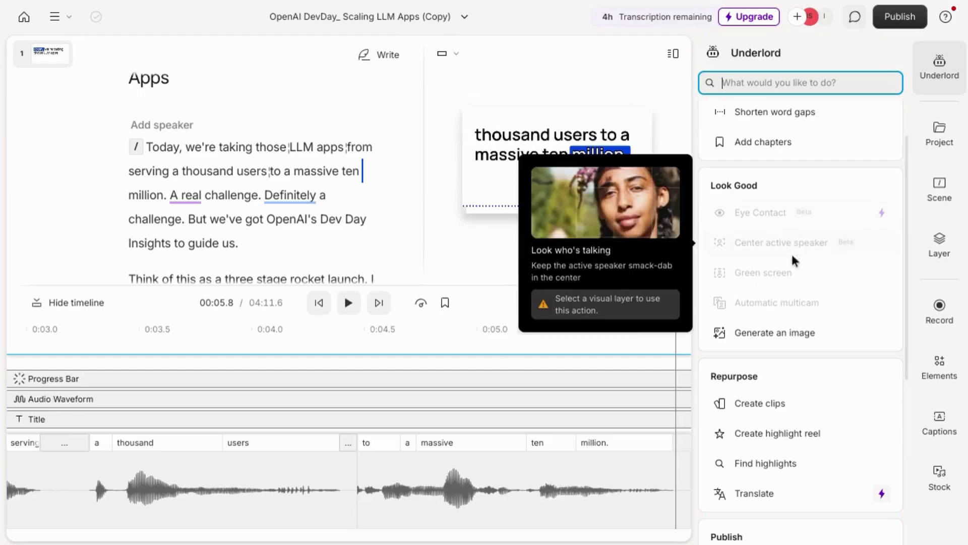
scroll(795, 269, "down", 2)
scroll(794, 271, "down", 1)
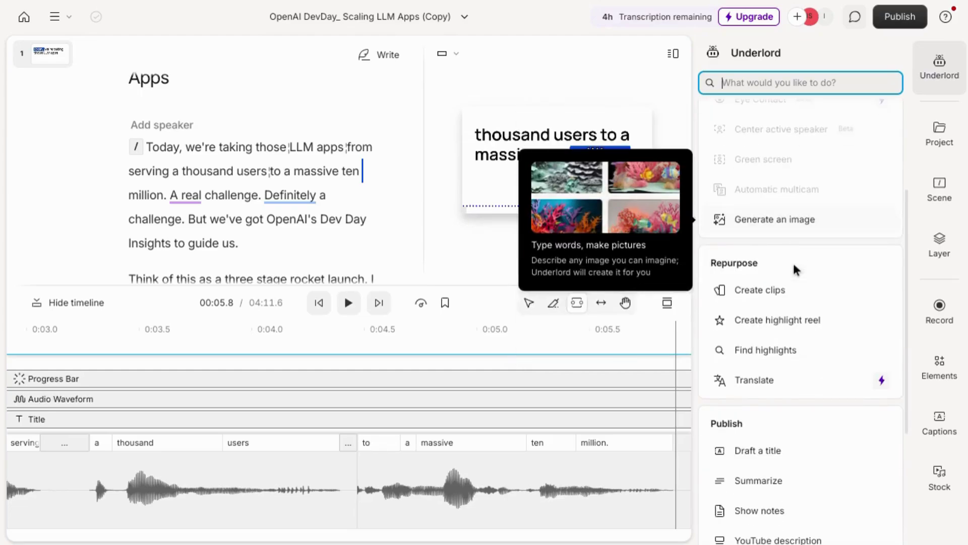
scroll(782, 227, "down", 1)
scroll(770, 223, "down", 4)
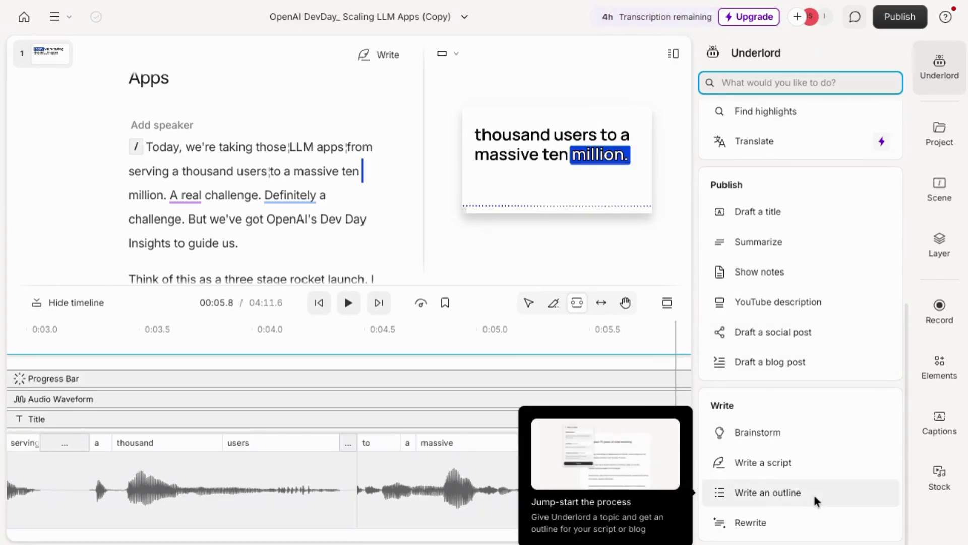
scroll(771, 222, "up", 10)
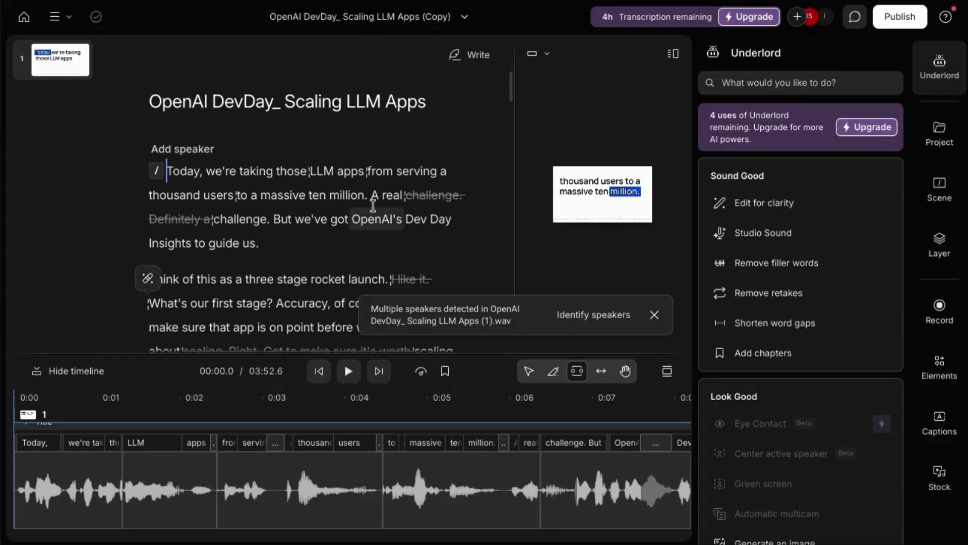
Step: Run Underlord's cleanup and review struck-out words like 'Hmm.' and 'I like it.'
left_click(409, 196)
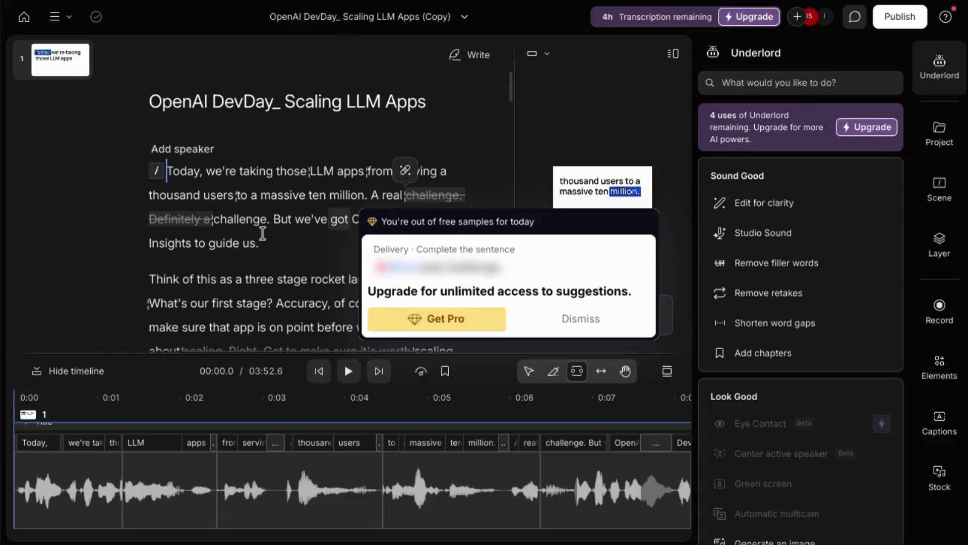
scroll(282, 265, "down", 1)
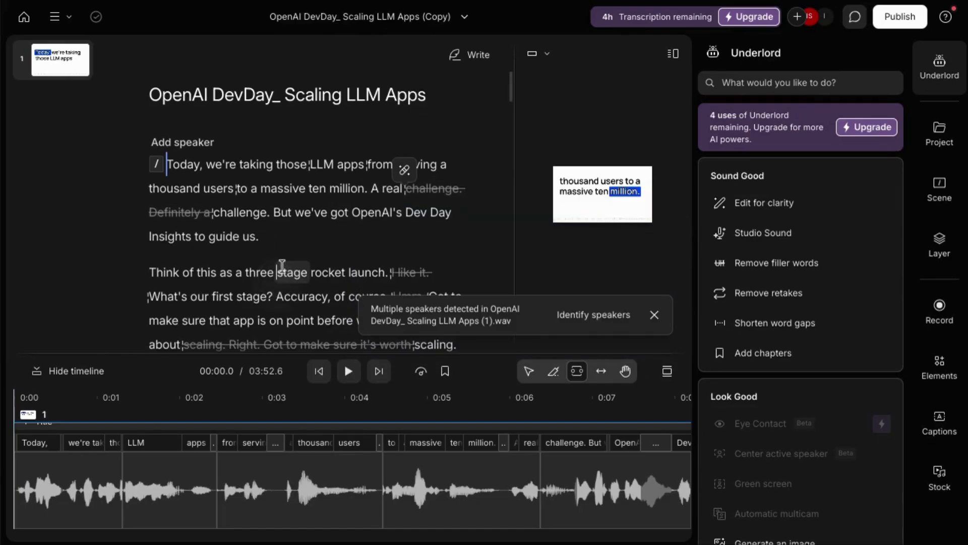
scroll(337, 222, "down", 3)
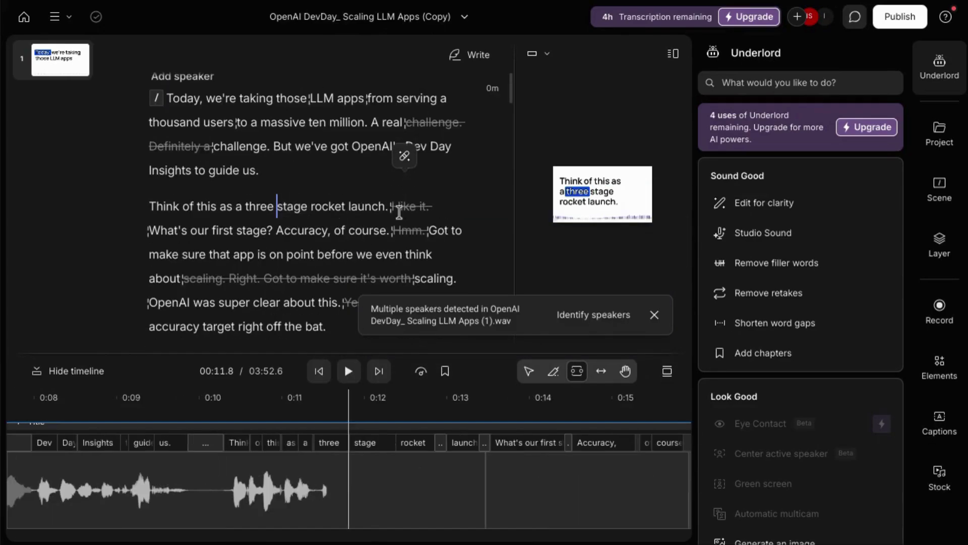
scroll(325, 246, "up", 1)
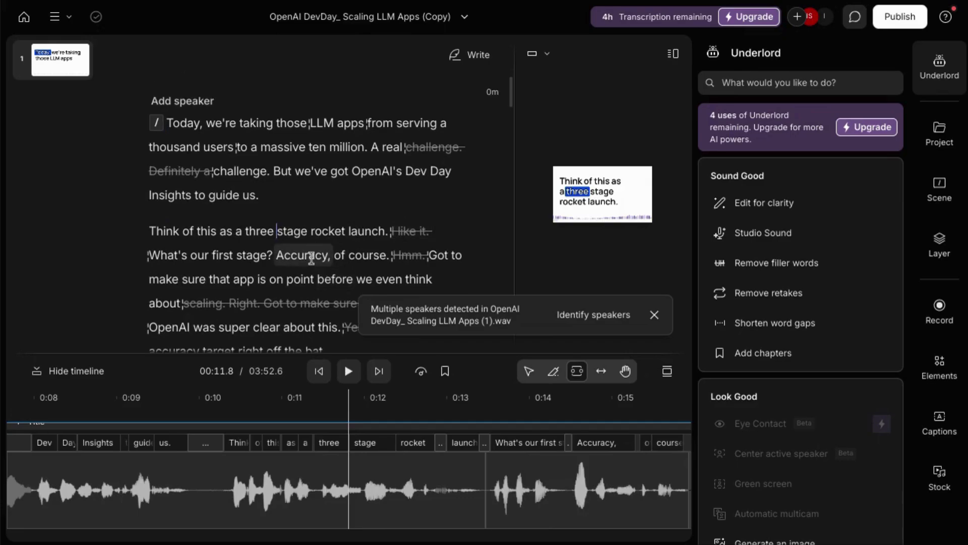
scroll(298, 281, "up", 1)
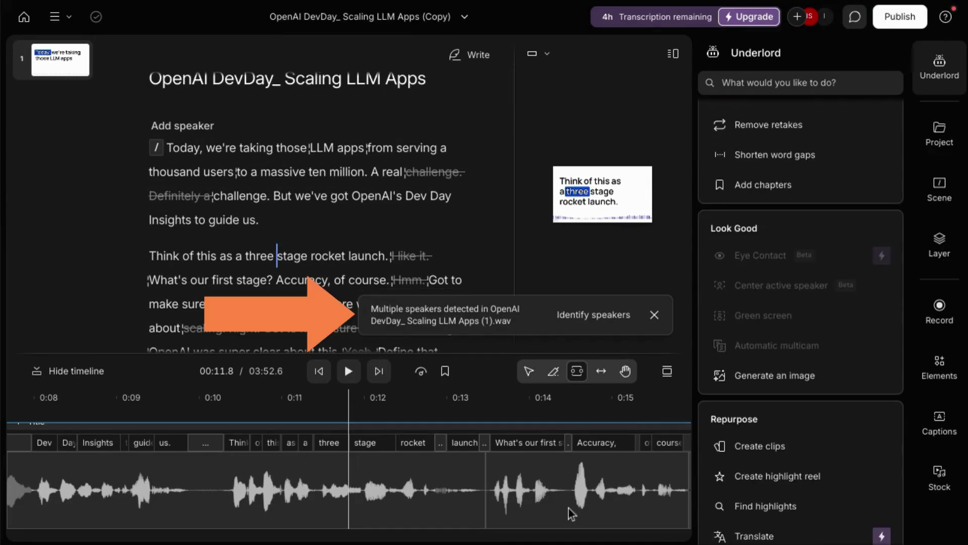
Step: Start speaker identification and label the first sample clip's speaker as 'Woman'
left_click(561, 319)
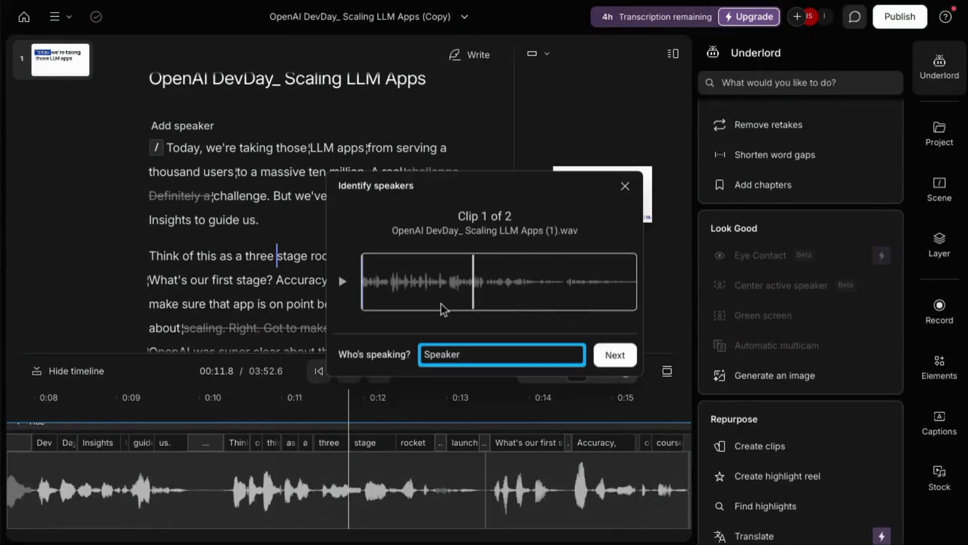
left_click(342, 282)
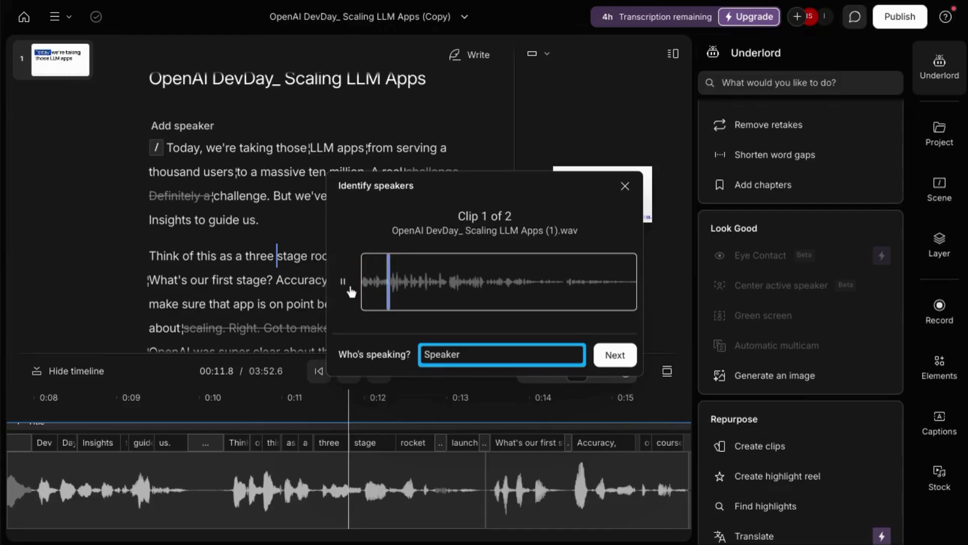
left_click(343, 281)
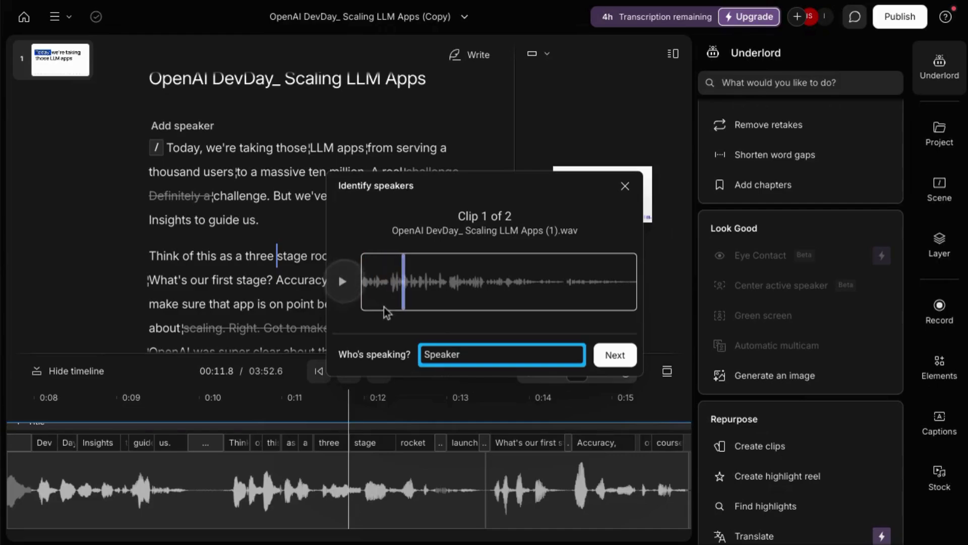
left_click(443, 356)
type("Woman")
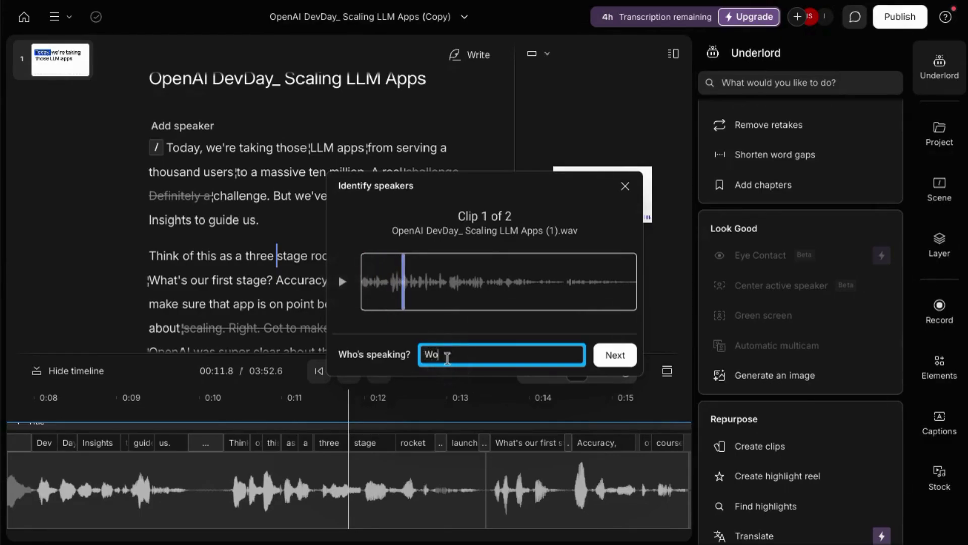
left_click(616, 355)
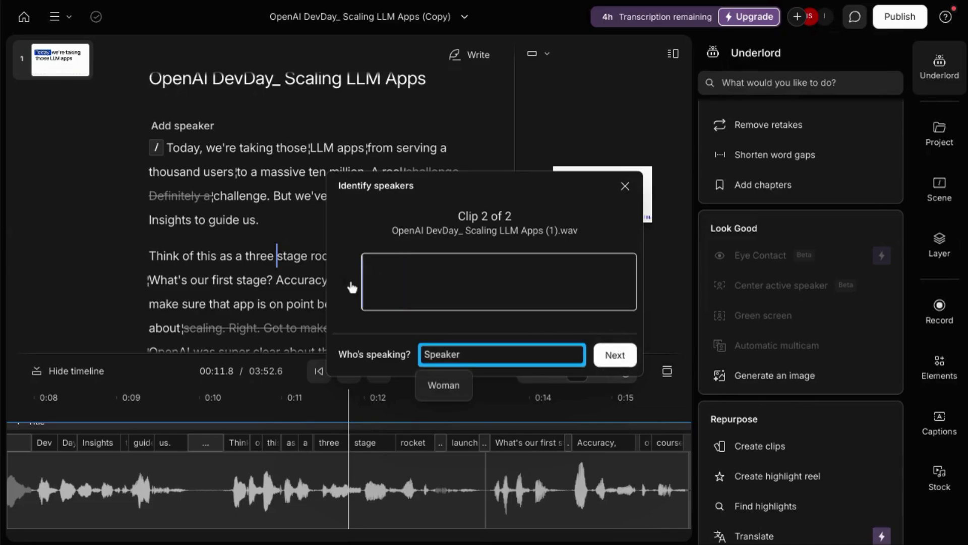
Step: Label the second clip's speaker as 'Man' and dismiss the speaker labels confirmation
left_click(344, 285)
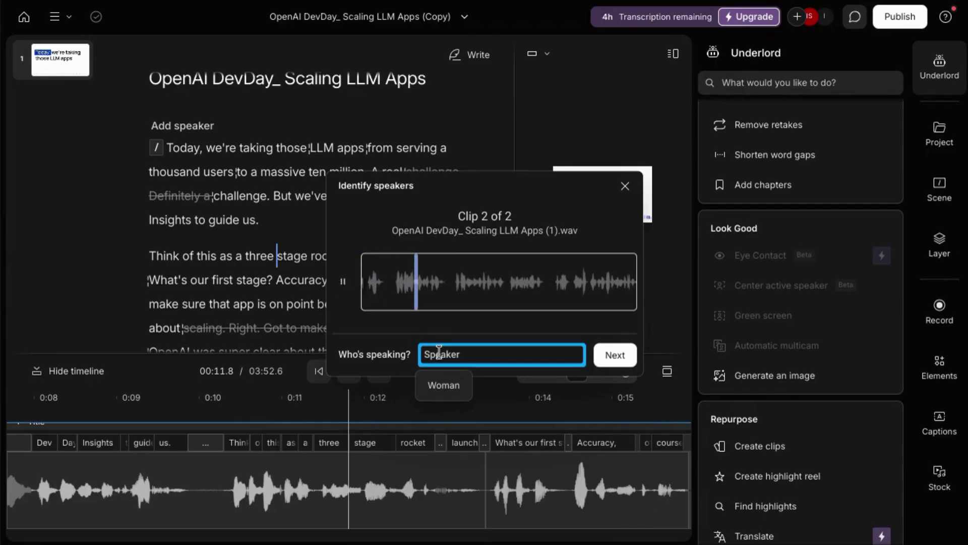
type("Man")
key("Return")
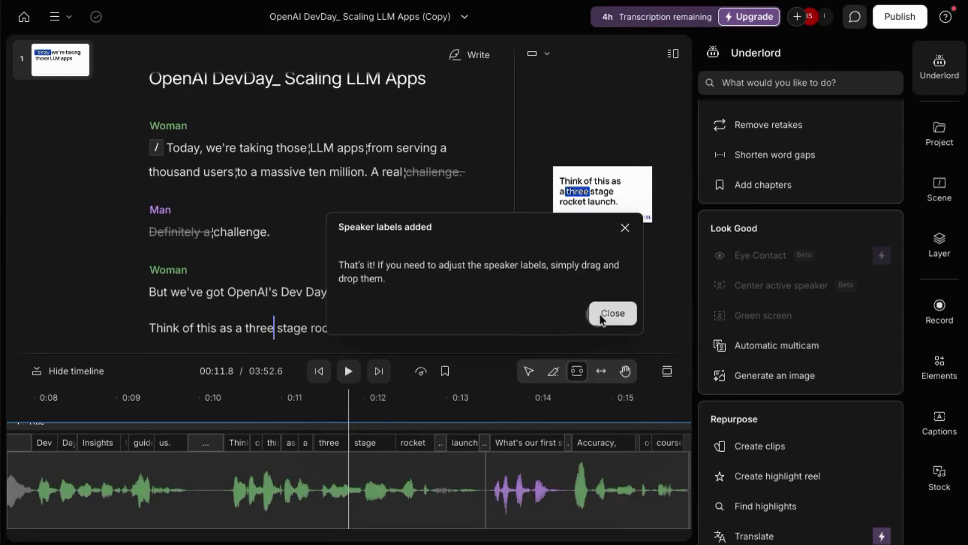
left_click(199, 292)
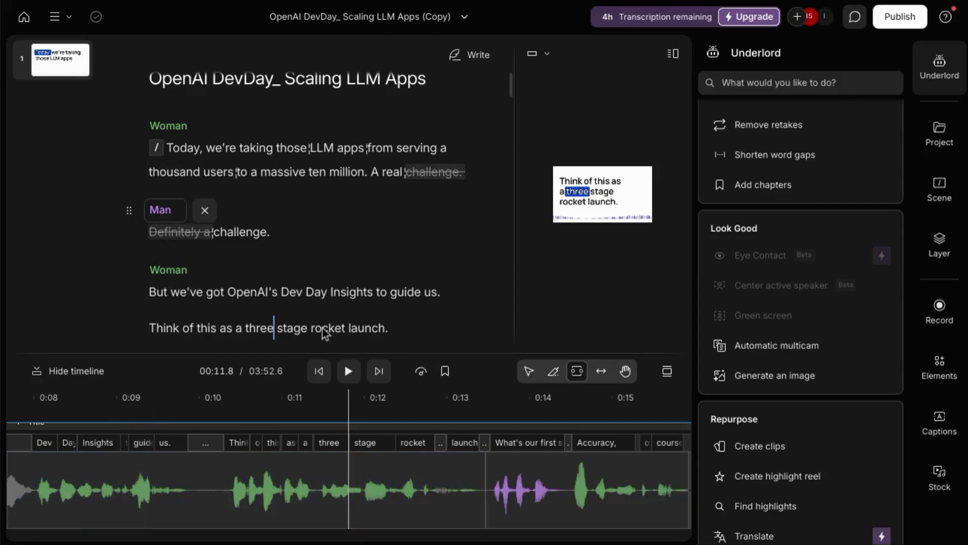
scroll(252, 217, "down", 2)
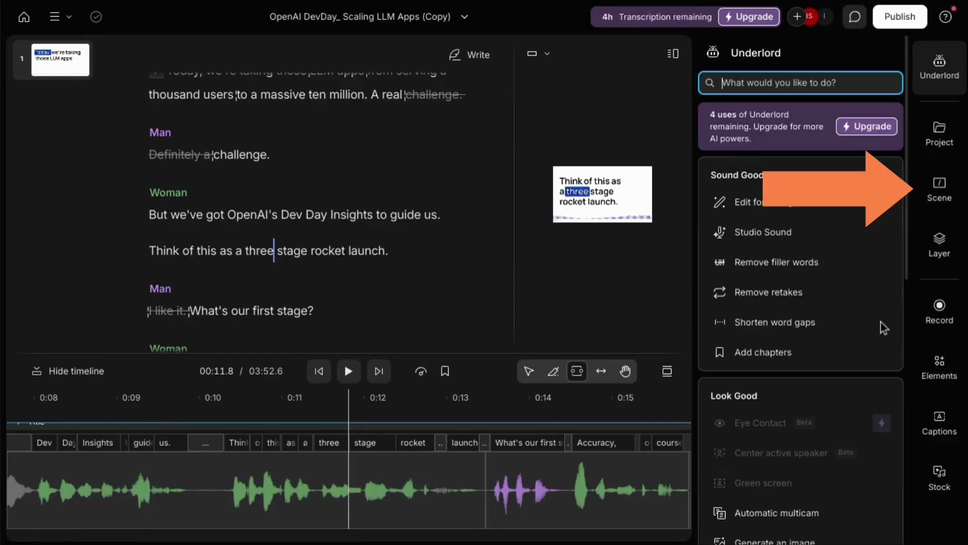
Step: Browse Scene layouts in the full gallery of audiogram and multicam templates
left_click(935, 191)
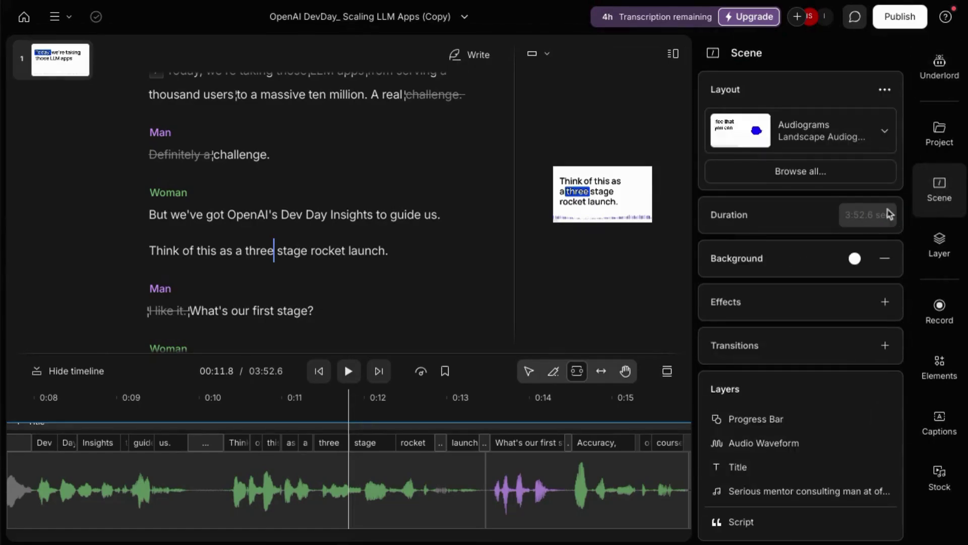
left_click(886, 134)
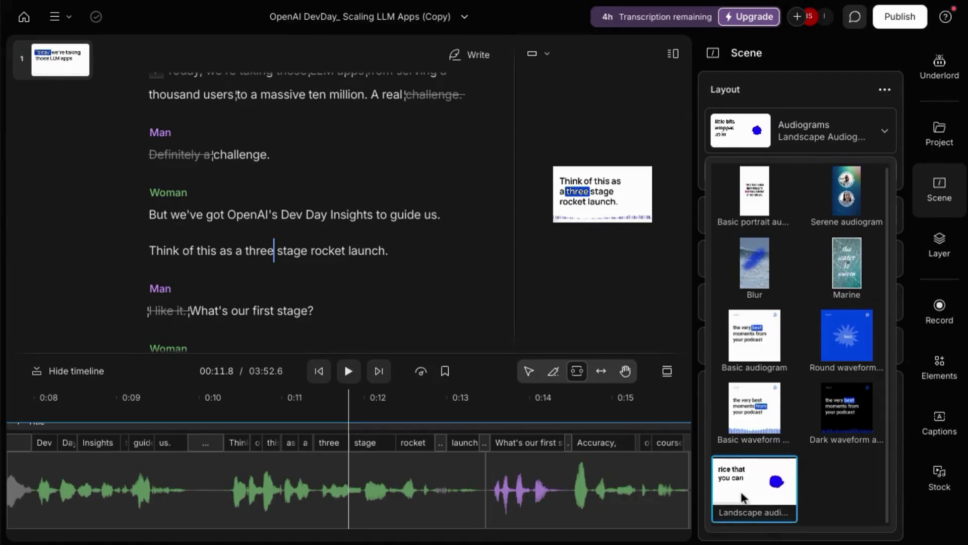
left_click(885, 134)
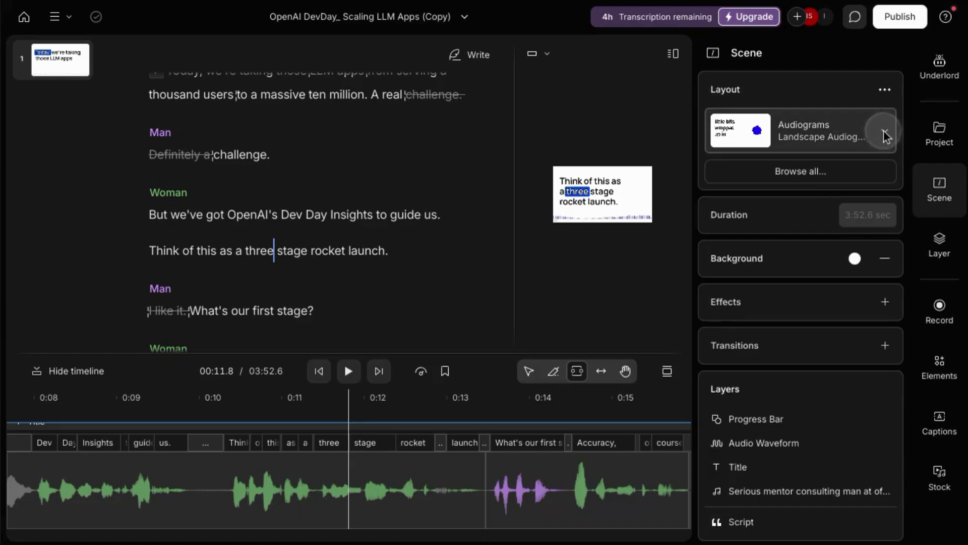
left_click(790, 174)
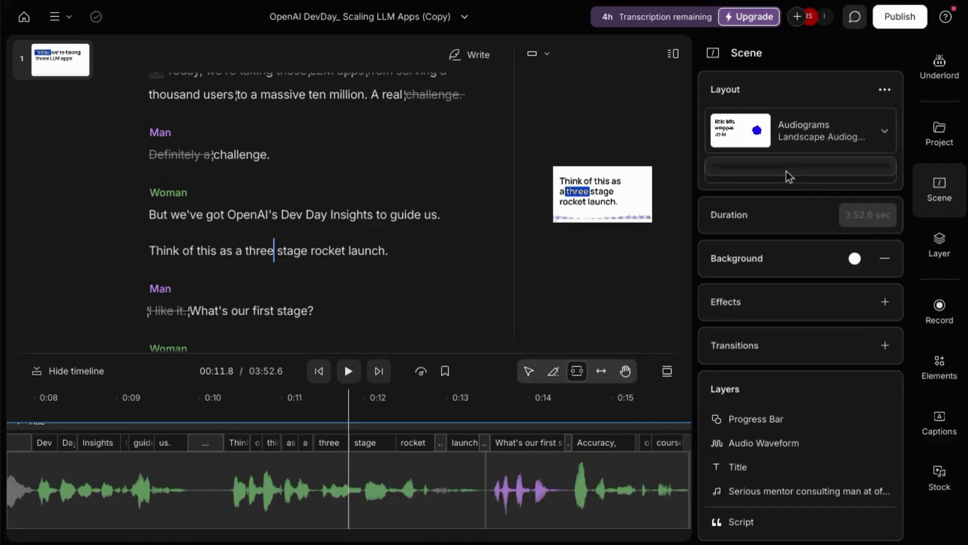
left_click(755, 174)
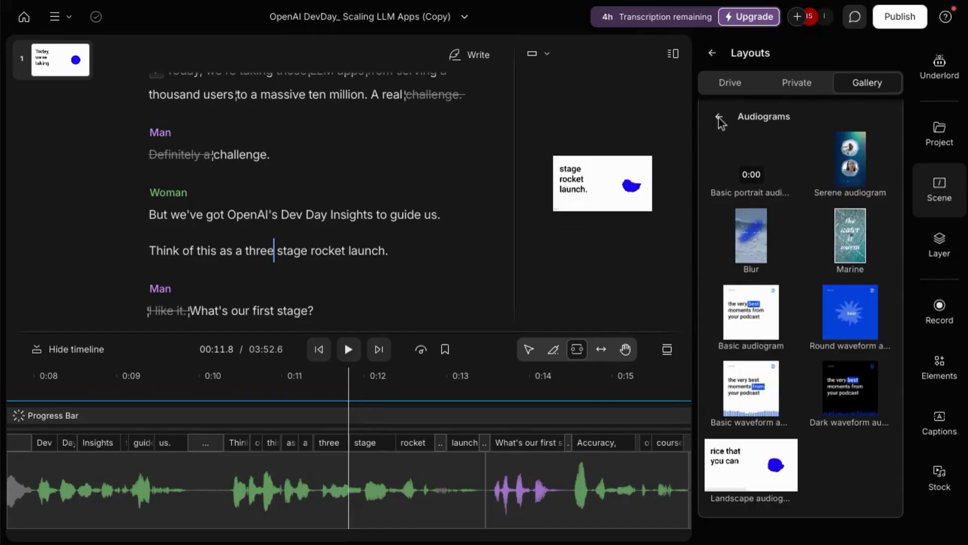
left_click(719, 119)
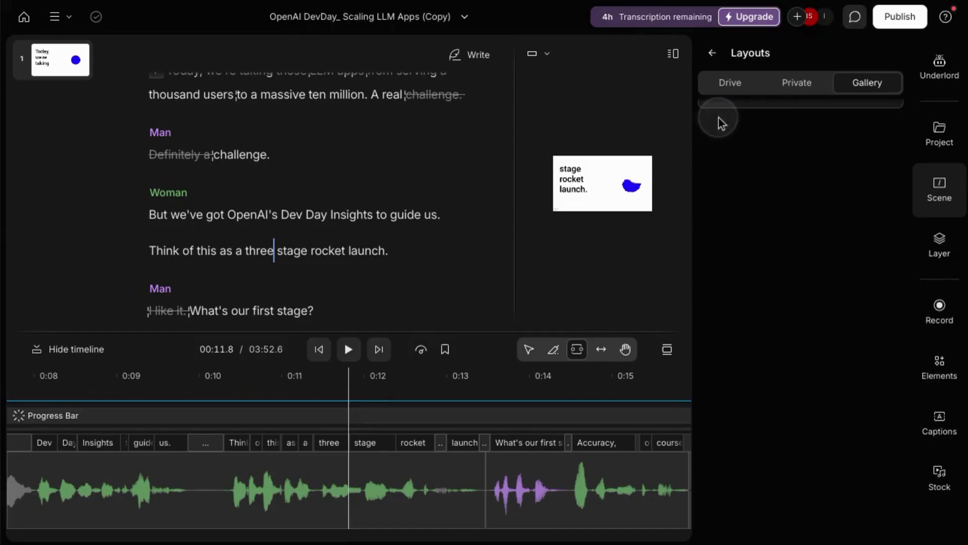
scroll(800, 382, "down", 5)
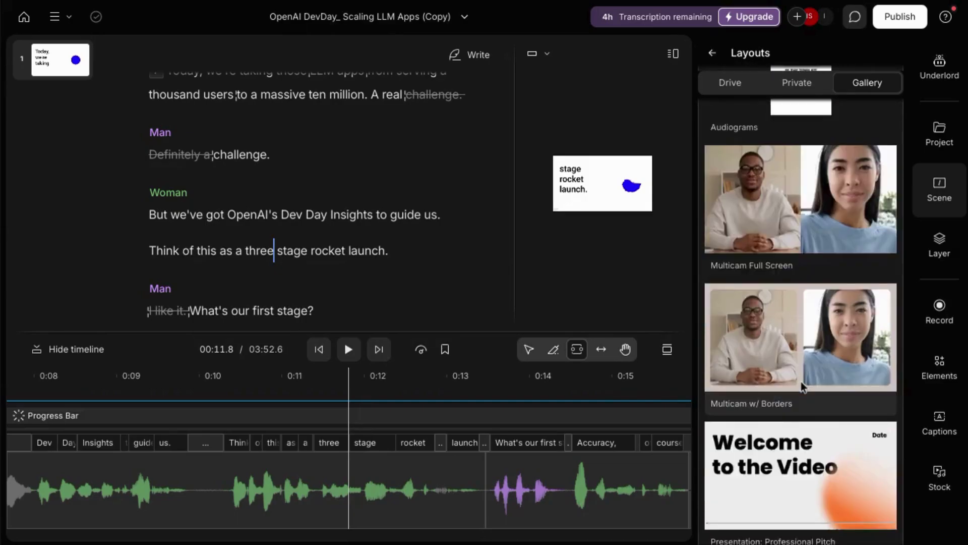
scroll(805, 346, "up", 5)
Step: Apply the Audiograms landscape layout, enlarge the preview, and select the Audio Waveform layer
left_click(804, 346)
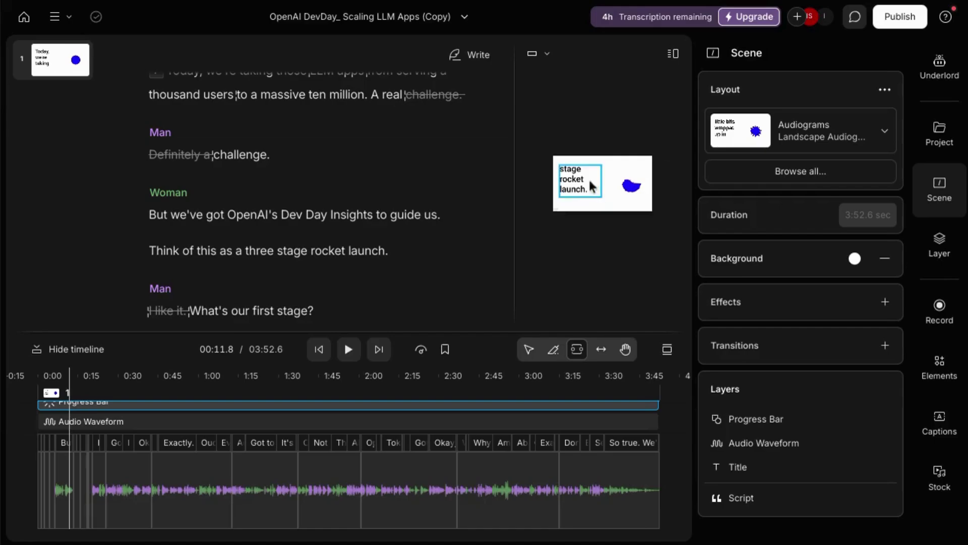
left_click(513, 180)
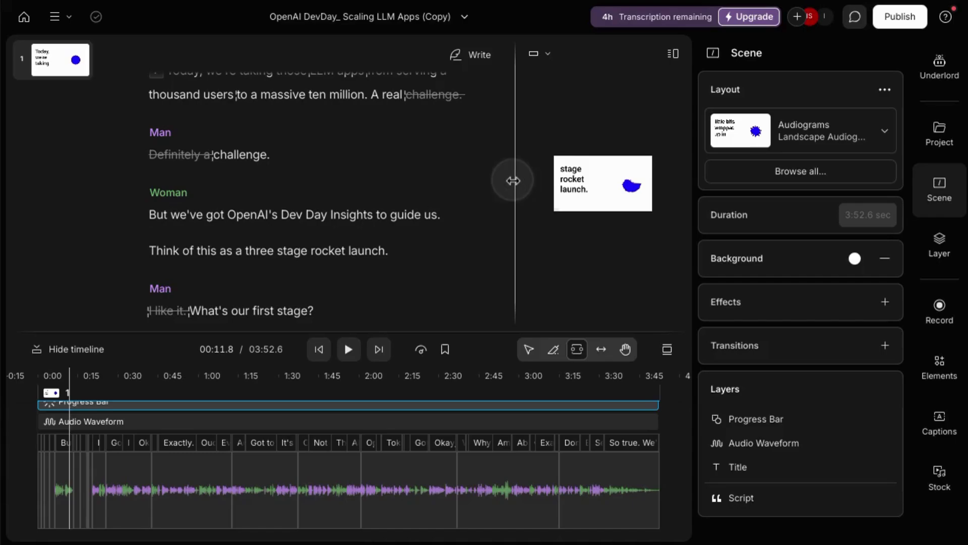
left_click_drag(514, 176, 444, 180)
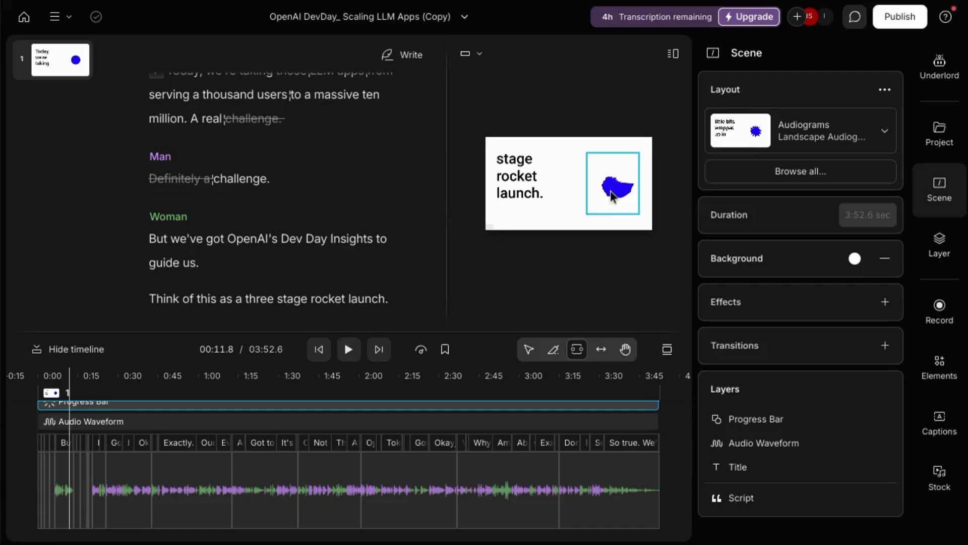
left_click(749, 444)
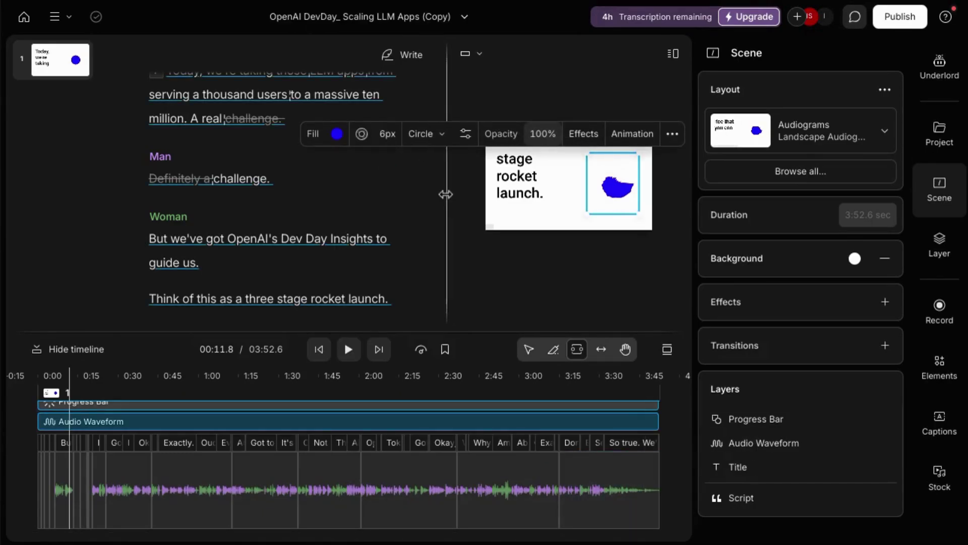
left_click_drag(446, 194, 432, 139)
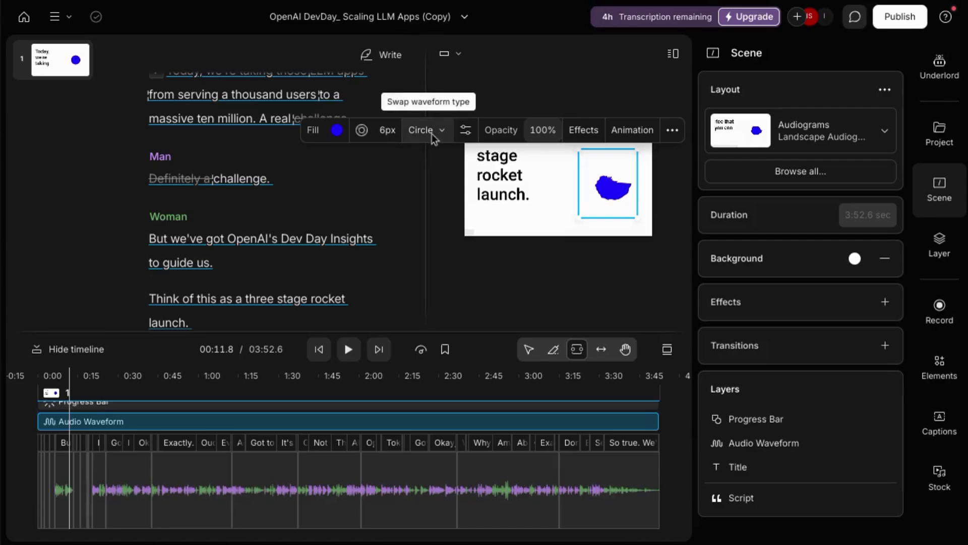
Step: Change the waveform style from Circle to Lines and stretch it across the full frame width
left_click(432, 139)
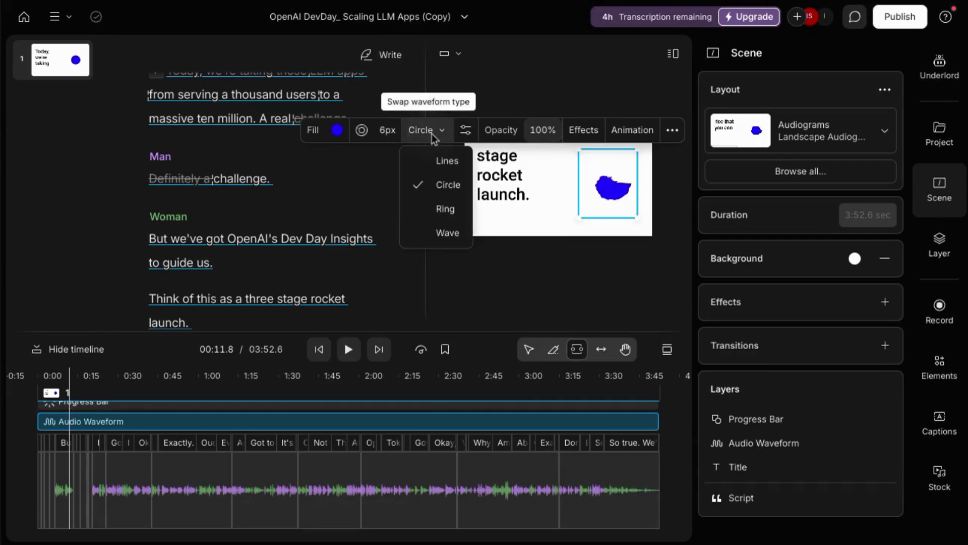
left_click(441, 163)
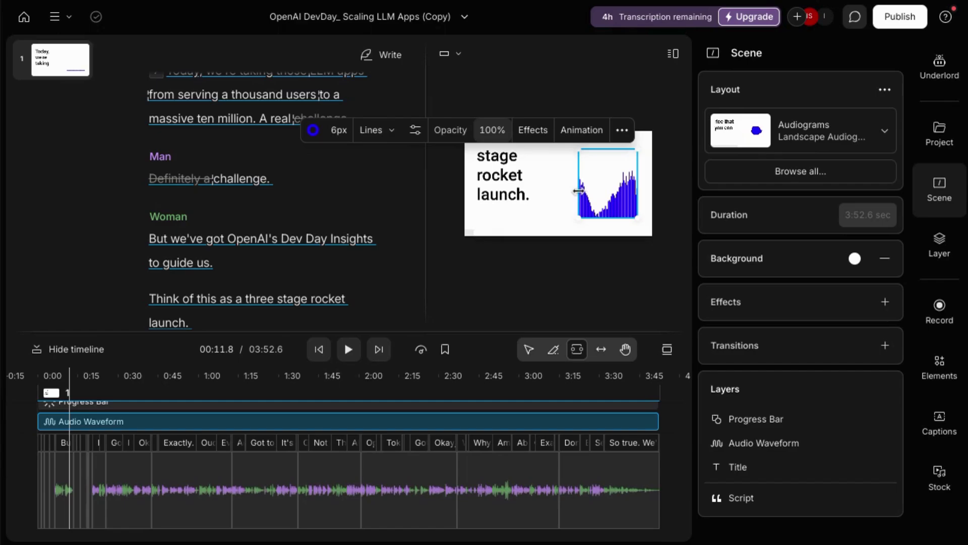
left_click_drag(578, 191, 464, 191)
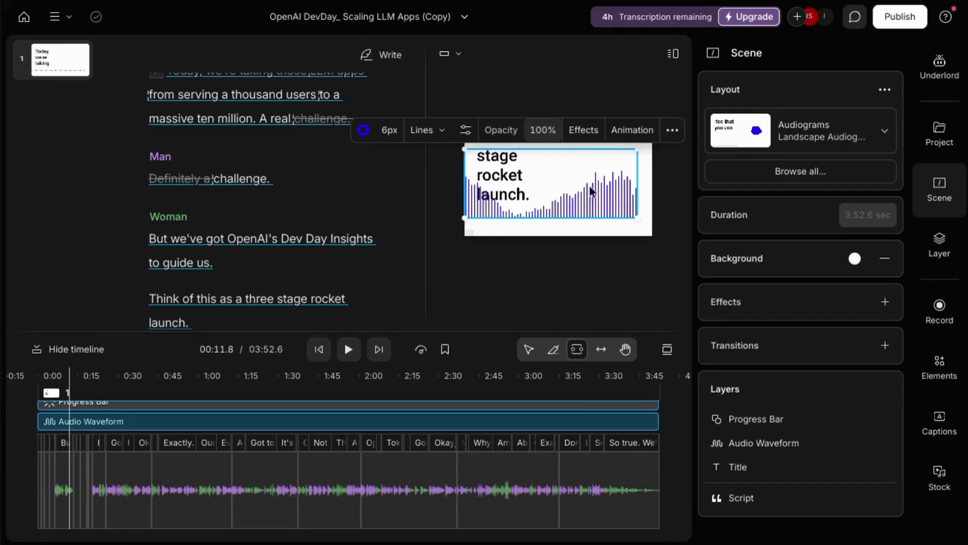
left_click_drag(642, 193, 654, 194)
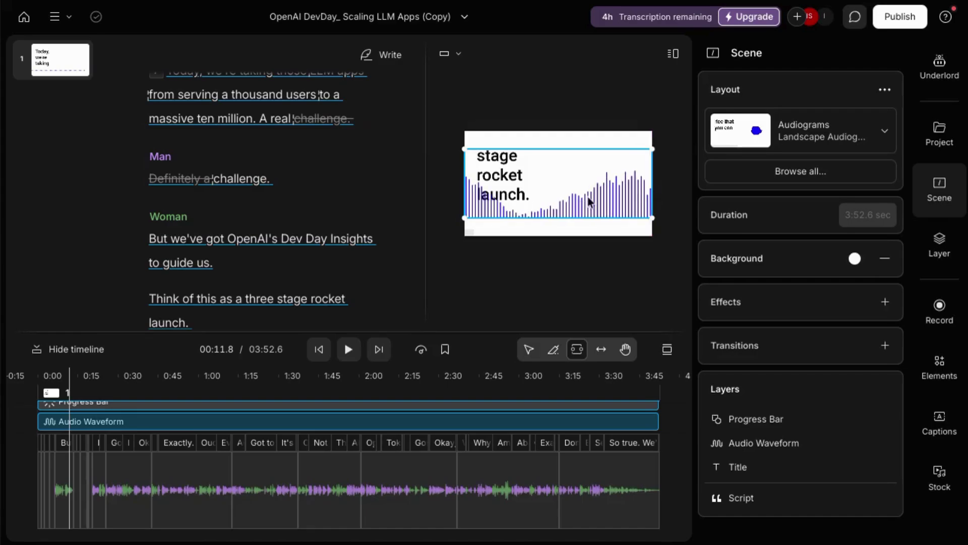
left_click_drag(589, 201, 594, 218)
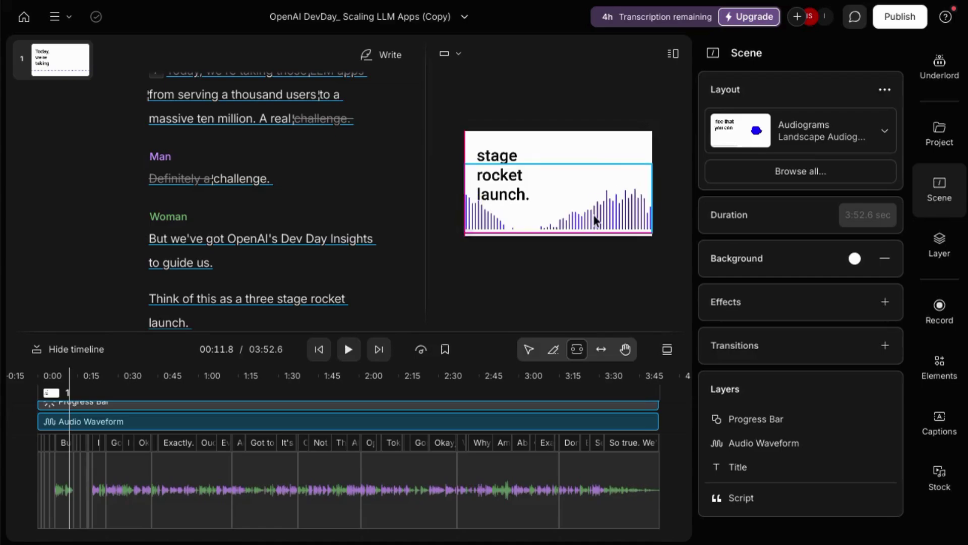
key("ctrl+z")
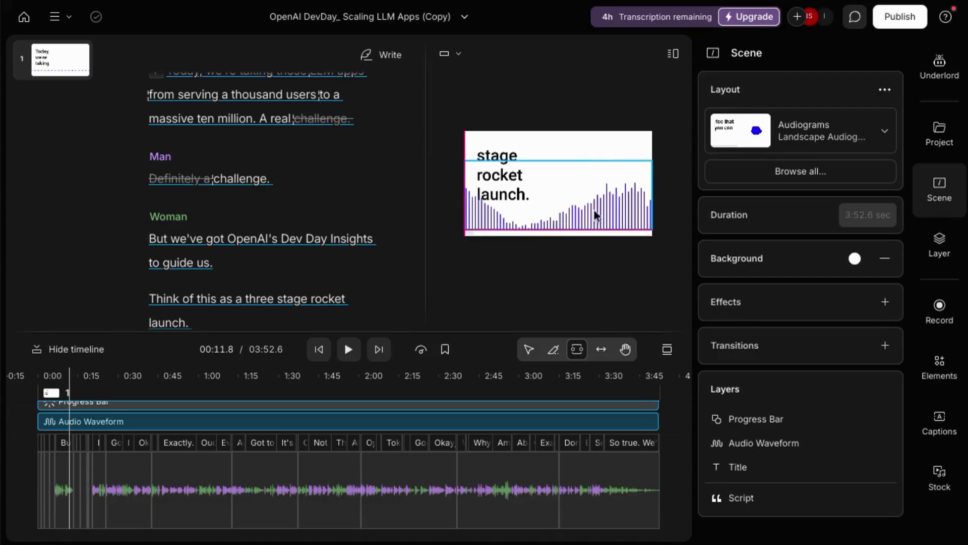
left_click(568, 180)
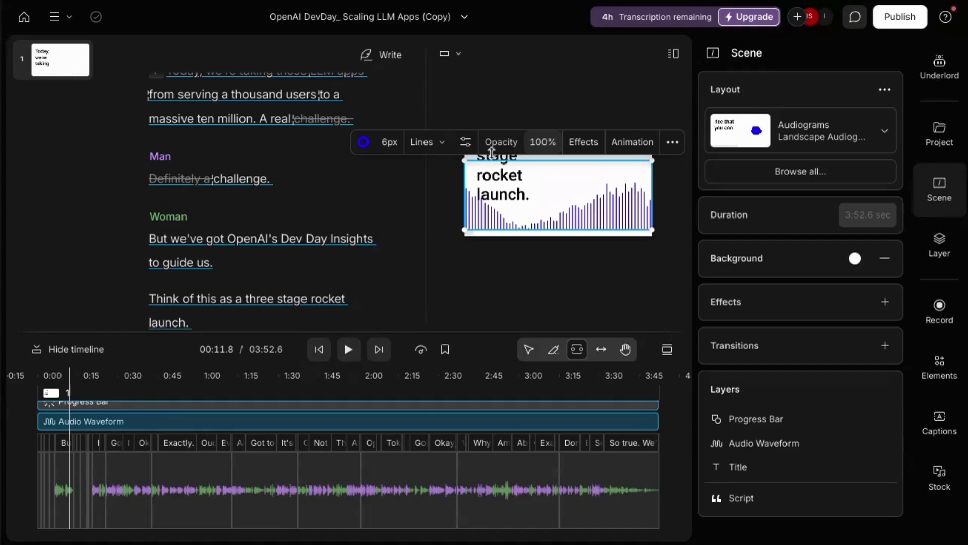
left_click(484, 95)
key("Escape")
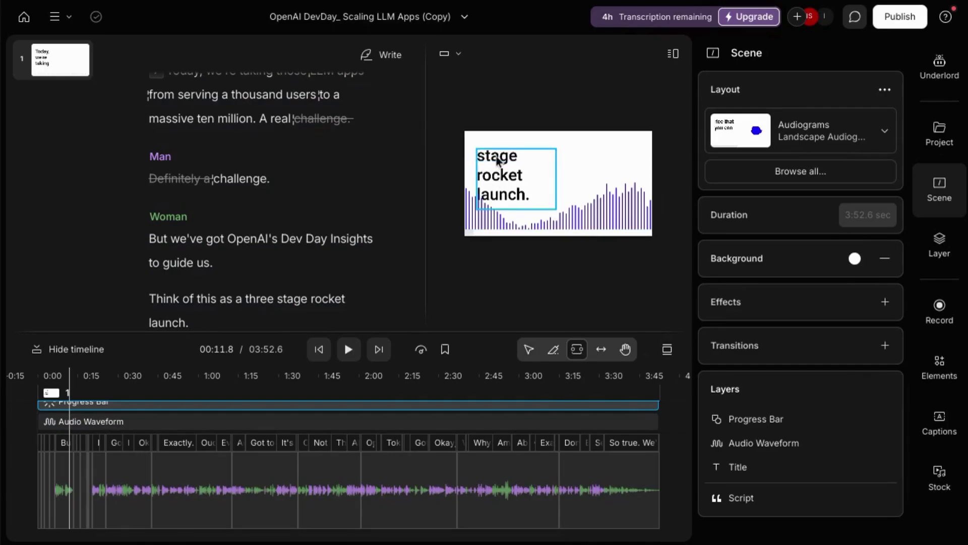
Step: Select the 'three stage rocket launch' title text box and widen it
left_click(531, 166)
left_click(556, 156)
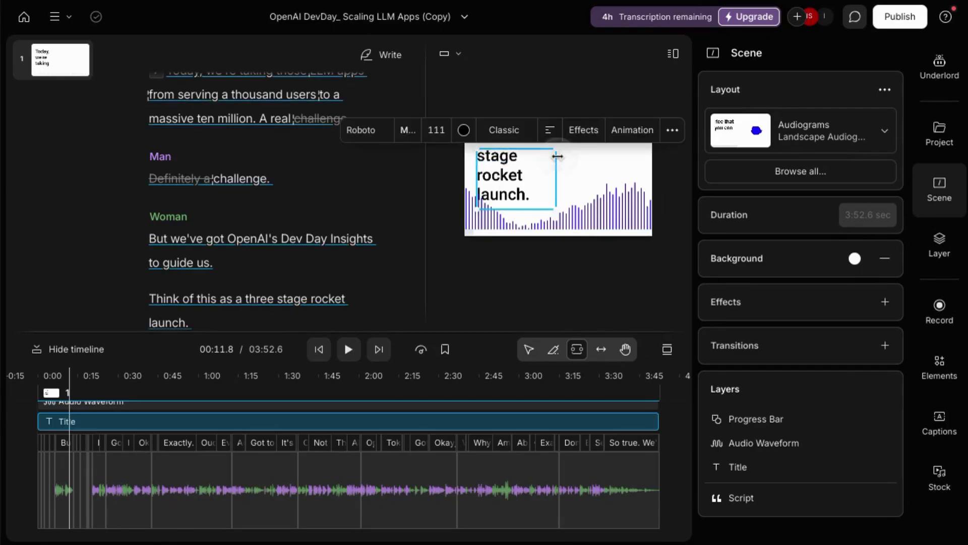
left_click_drag(561, 157, 633, 158)
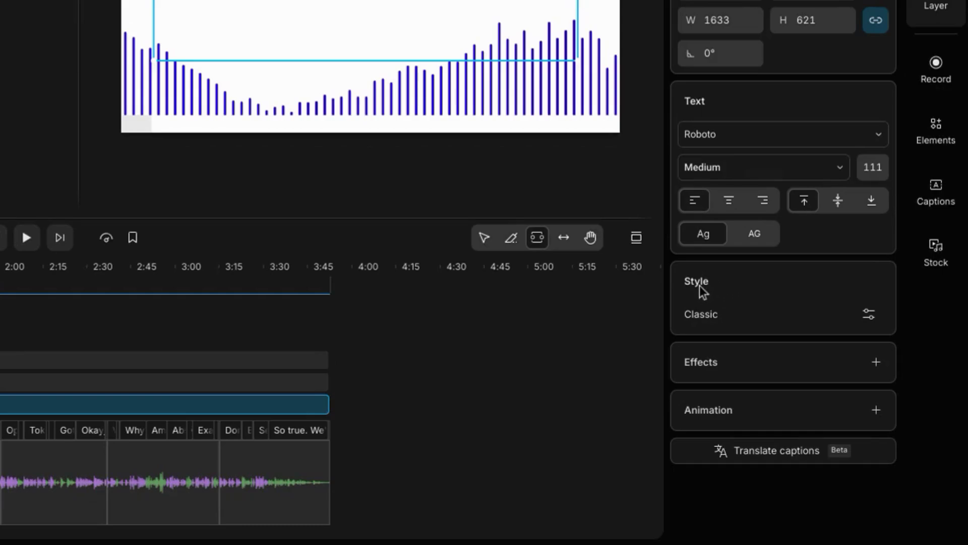
Step: Give the karaoke caption's active word its own style with white (ffffff) text
left_click(869, 314)
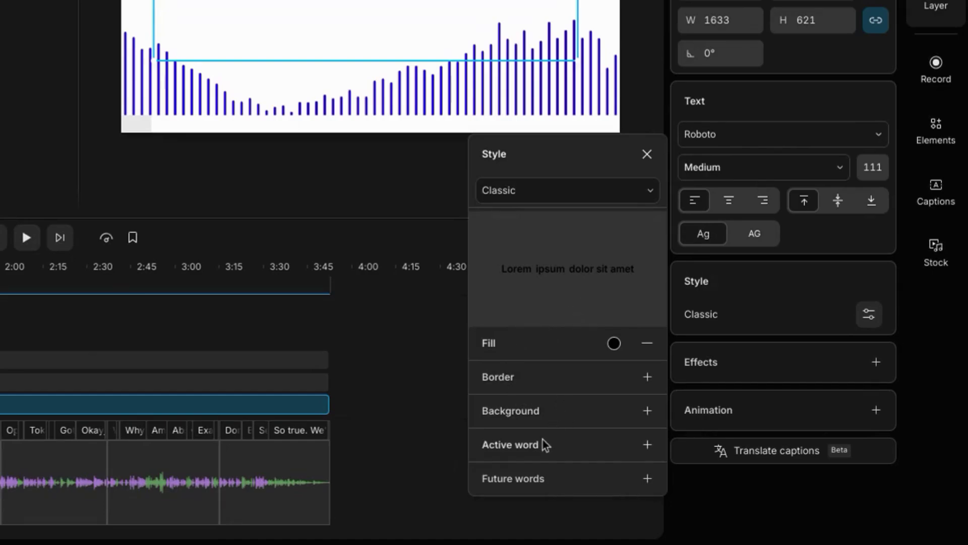
left_click(647, 445)
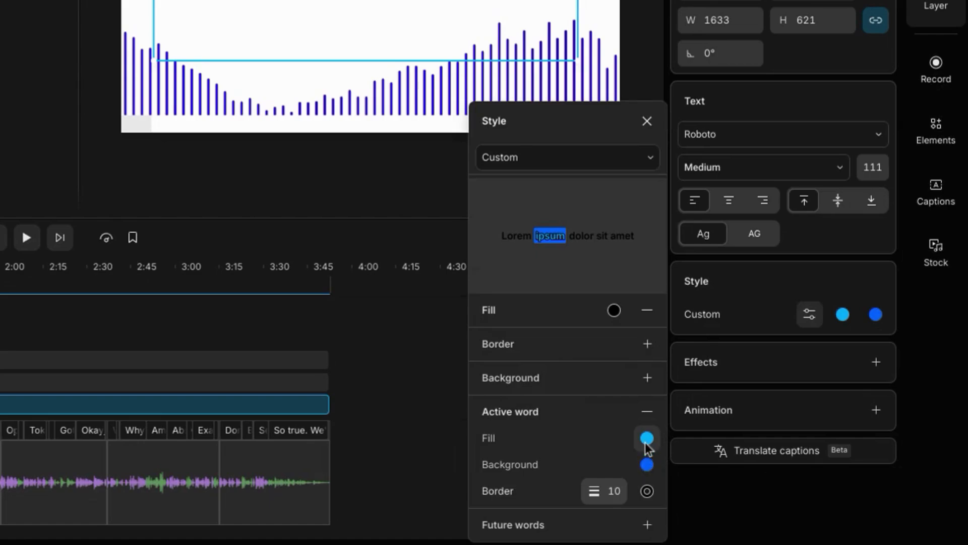
left_click(647, 439)
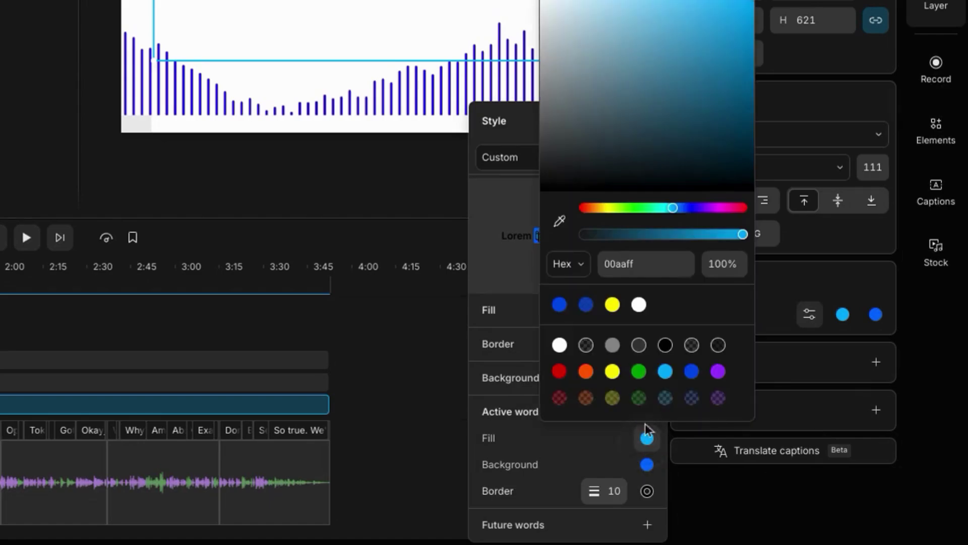
left_click(640, 307)
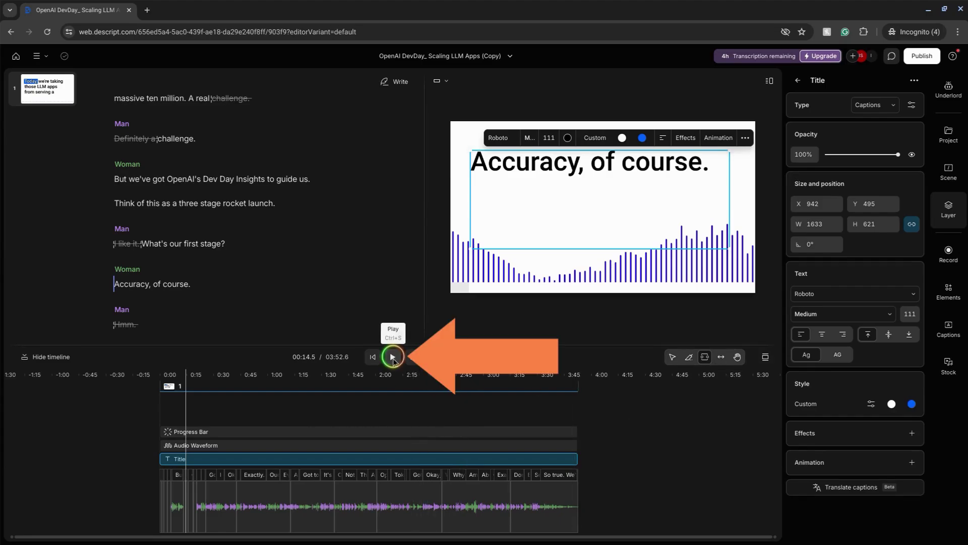
Step: Lower the waveform's top edge to a 339-high band under the captions, previewing playback
left_click(393, 357)
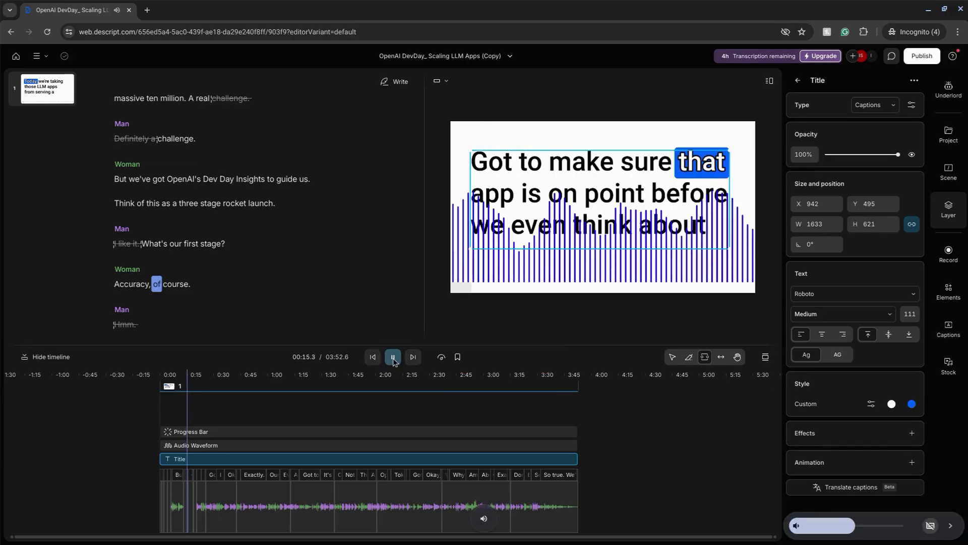
left_click(596, 271)
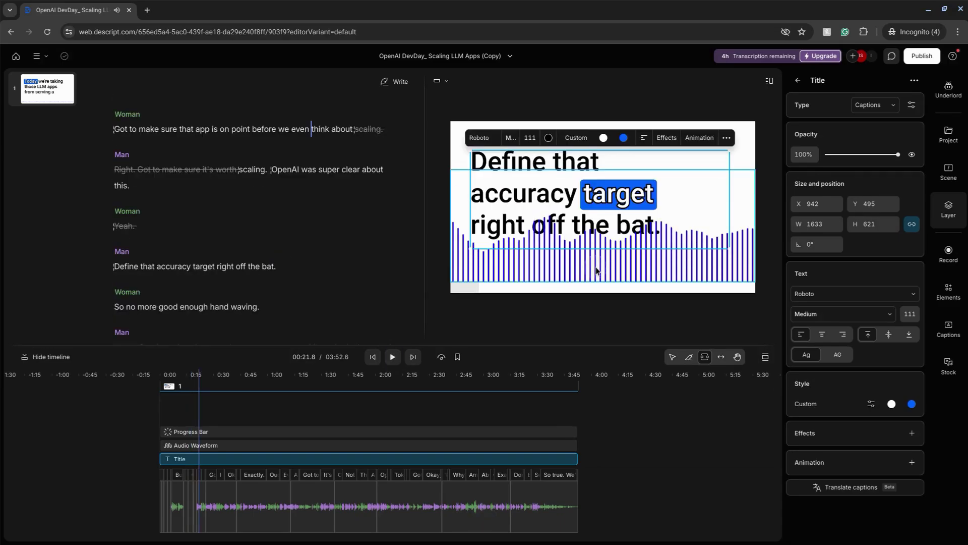
left_click(596, 271)
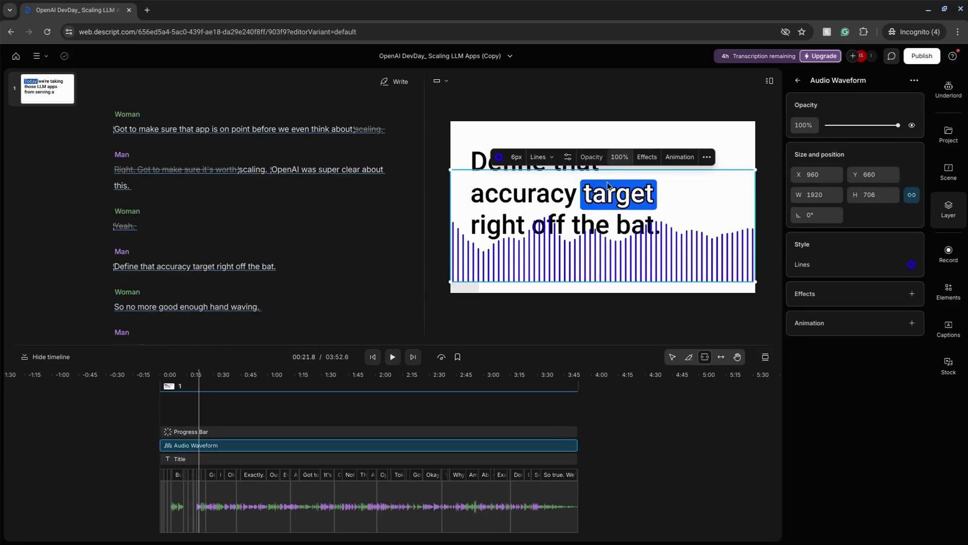
left_click_drag(613, 170, 613, 207)
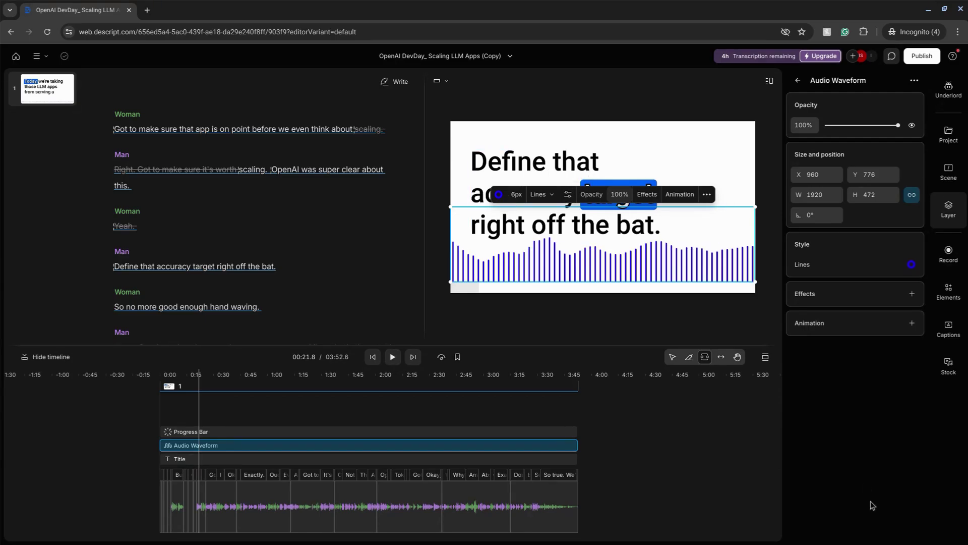
left_click(392, 357)
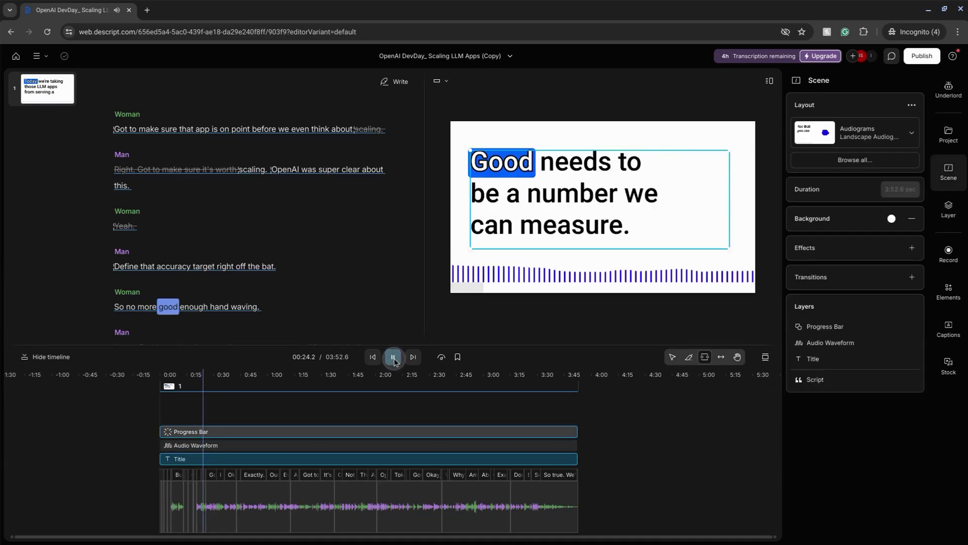
left_click(394, 357)
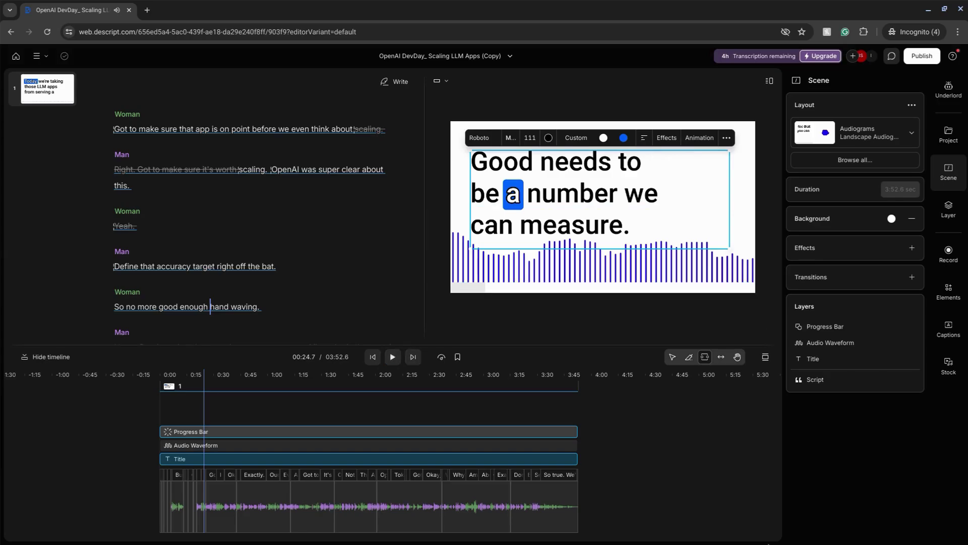
left_click(830, 342)
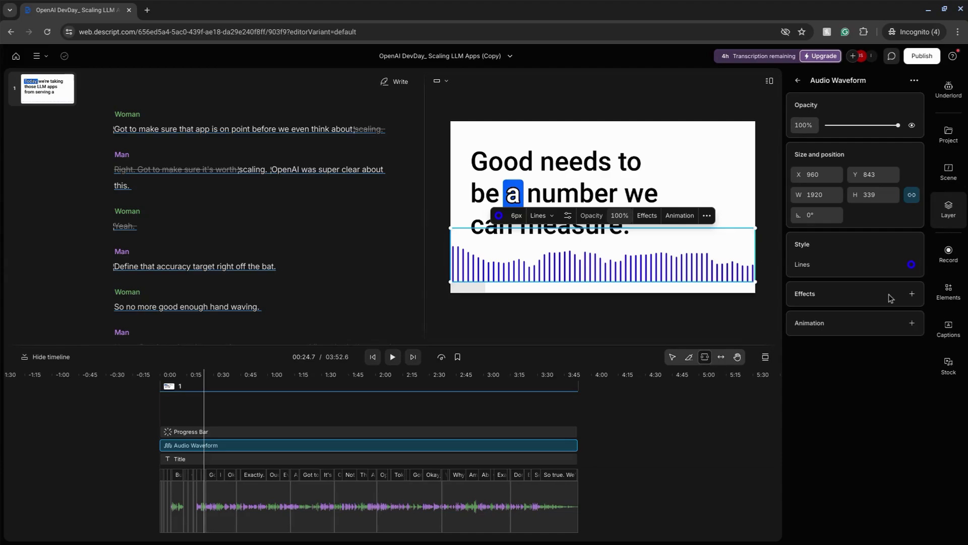
Step: Leave the waveform's layer properties for the layers list, then show the Elements library
left_click(946, 215)
left_click(946, 214)
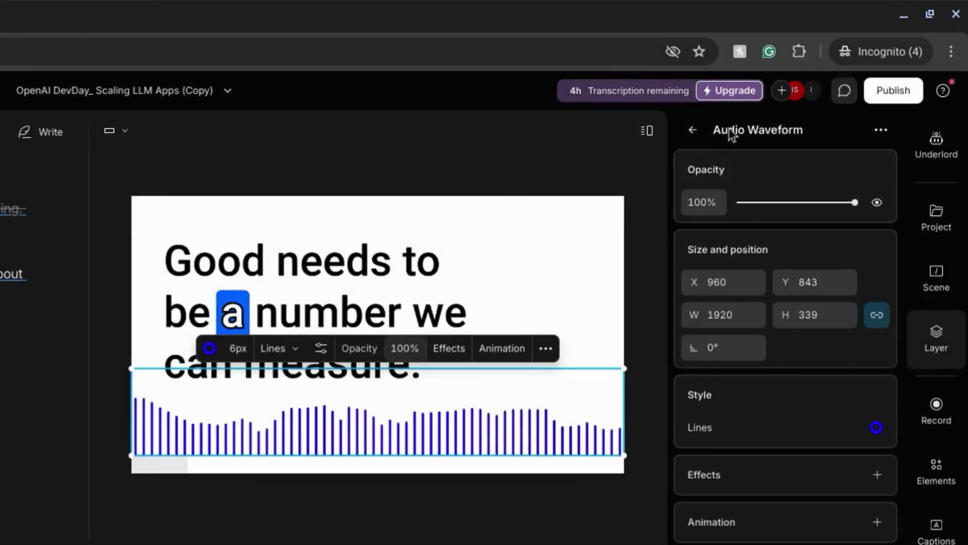
left_click(693, 133)
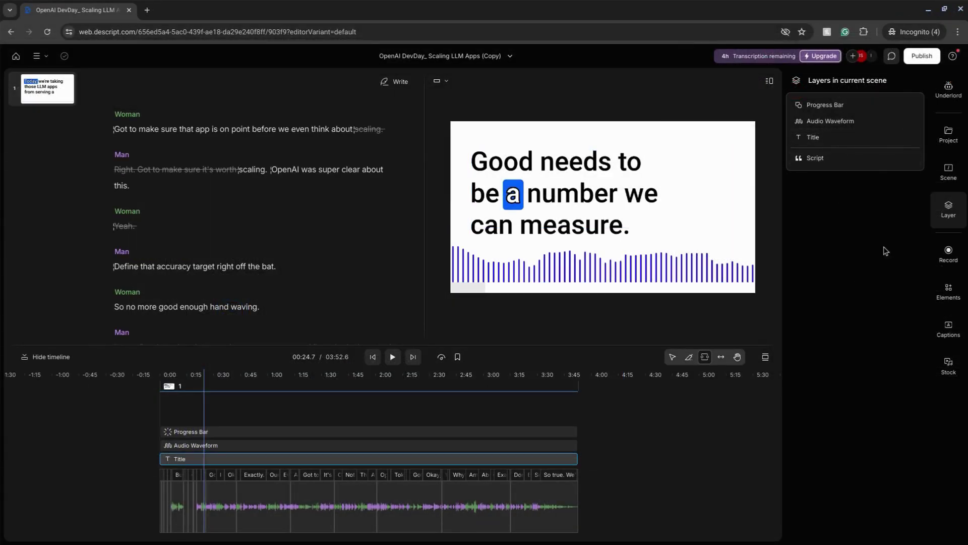
left_click(953, 256)
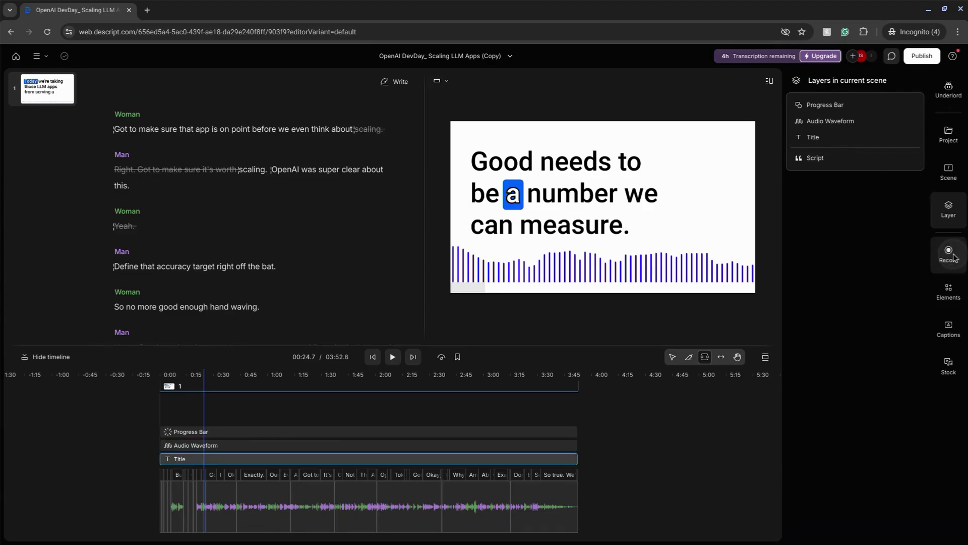
left_click(948, 294)
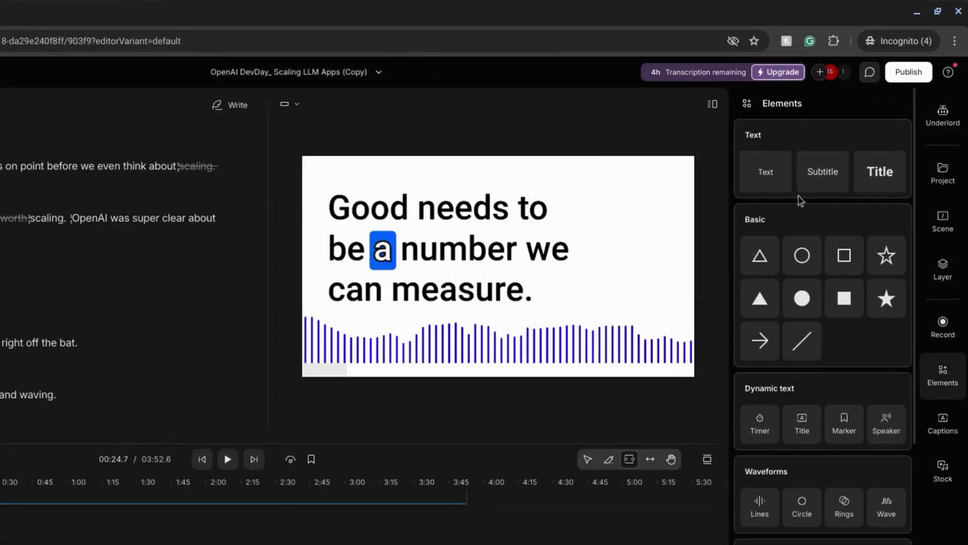
scroll(814, 400, "down", 1)
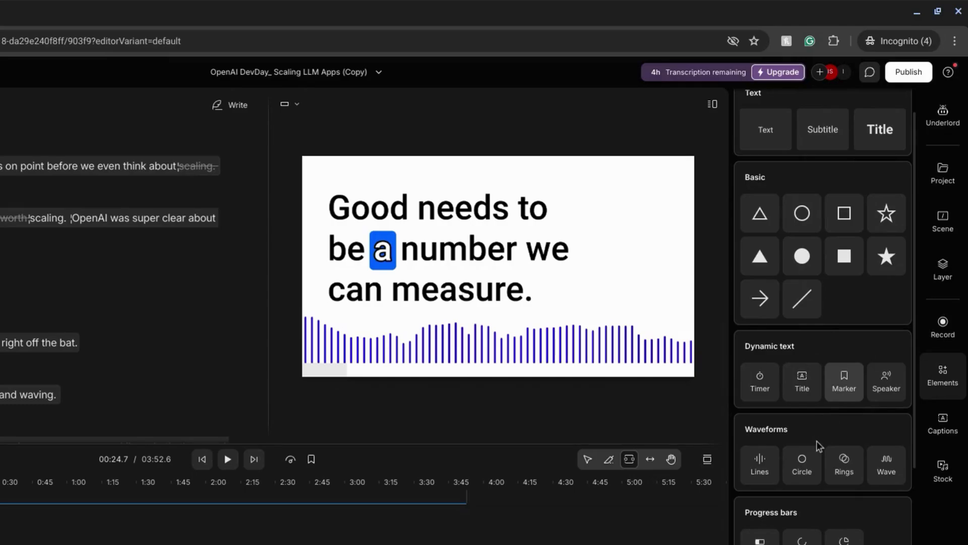
scroll(816, 443, "down", 2)
scroll(816, 441, "down", 3)
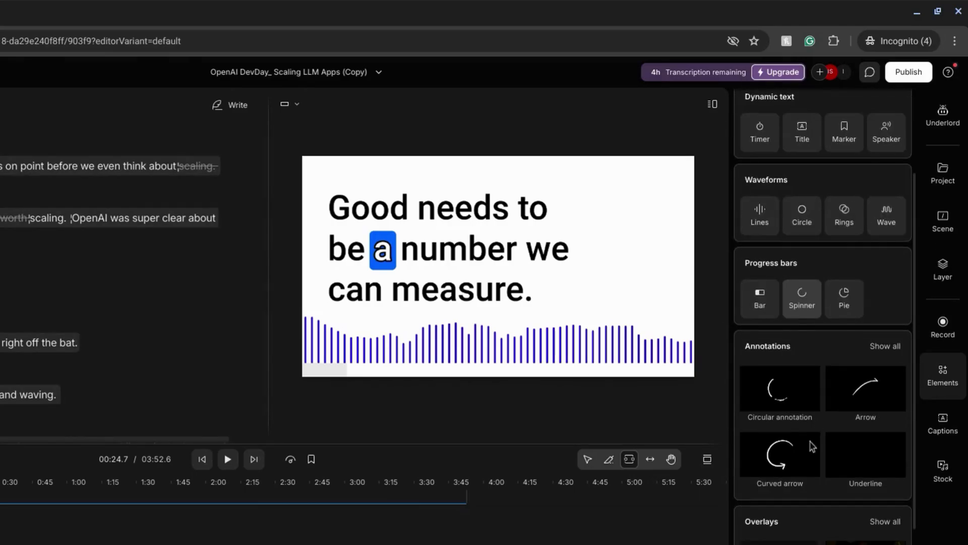
scroll(856, 444, "down", 3)
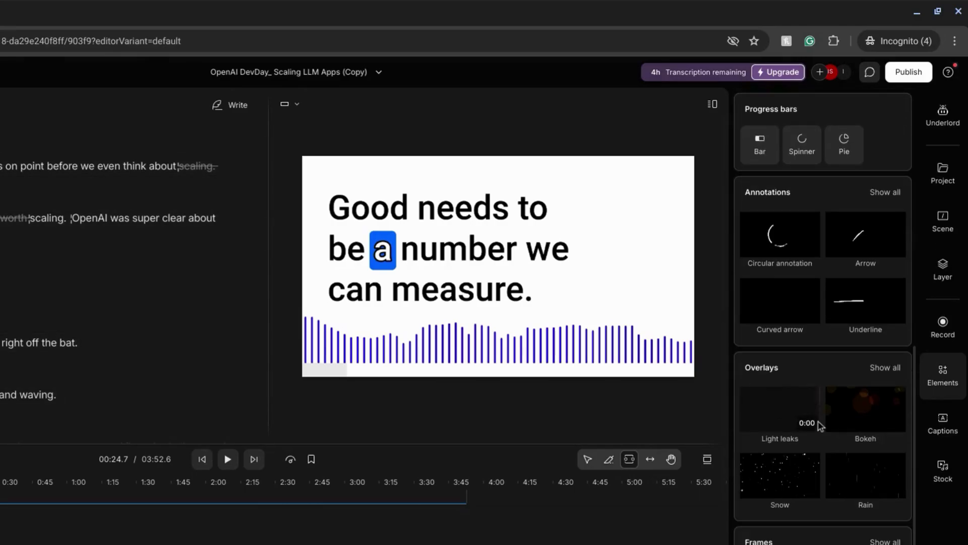
Step: Browse the caption presets such as Karaoke classic and Karaoke: one word
left_click(942, 423)
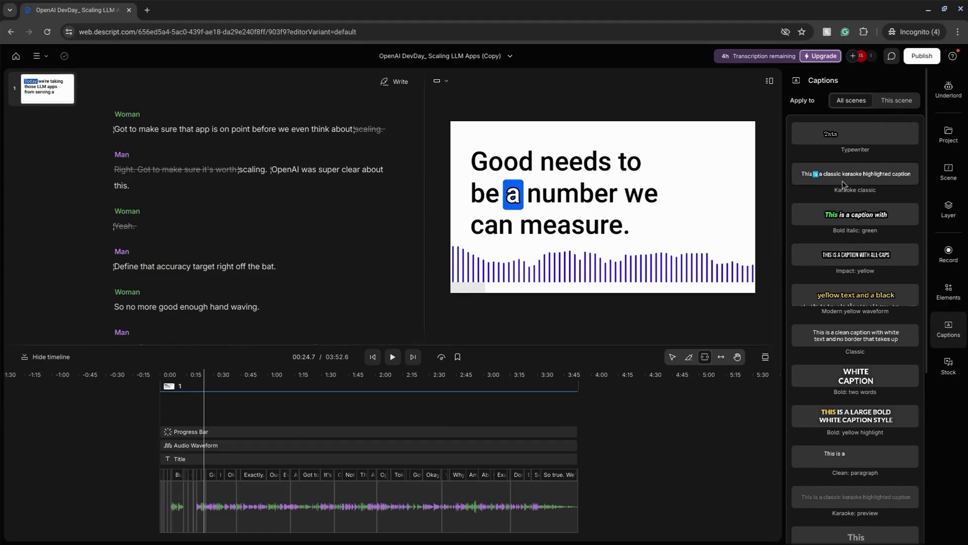
scroll(846, 219, "down", 3)
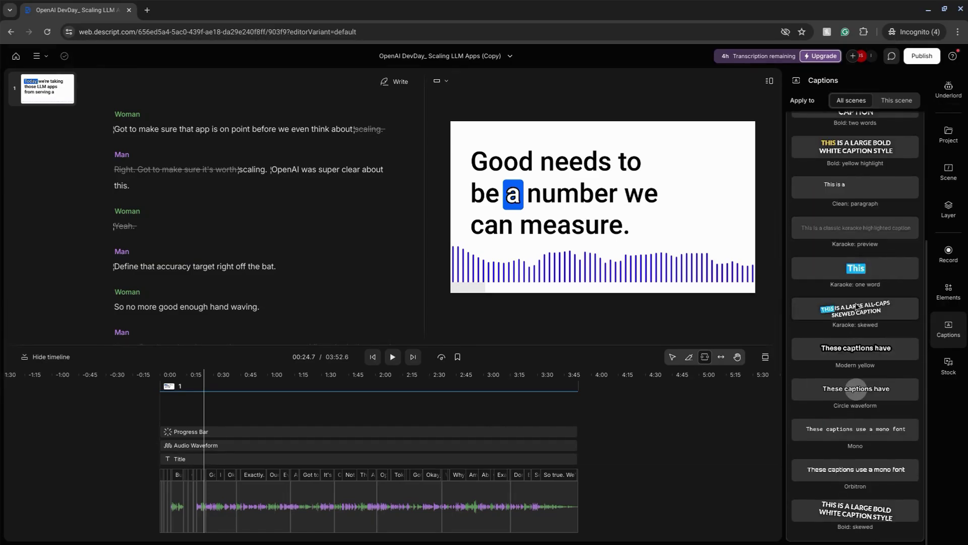
scroll(837, 176, "up", 3)
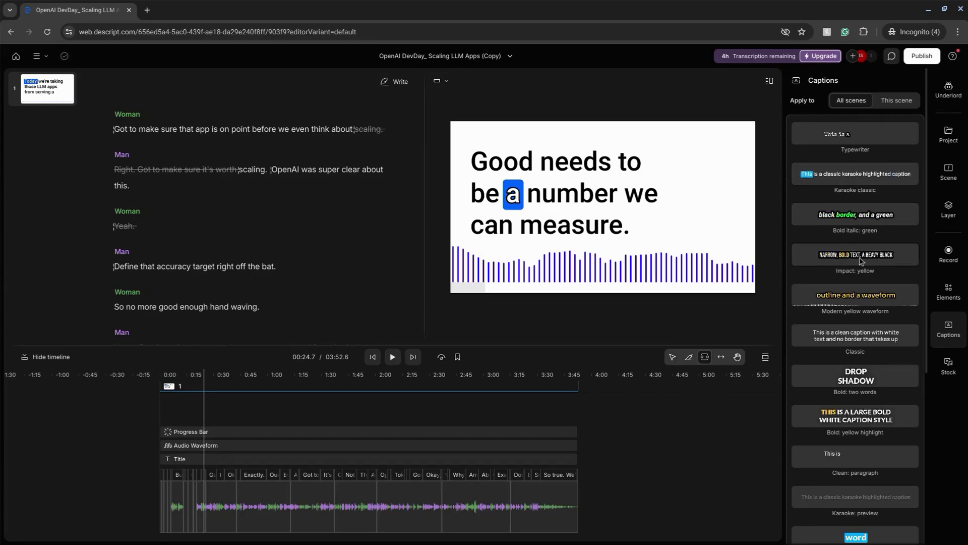
Step: Show 'rocket launch' stock results and jump playback to the 'three stage rocket launch' line
left_click(947, 368)
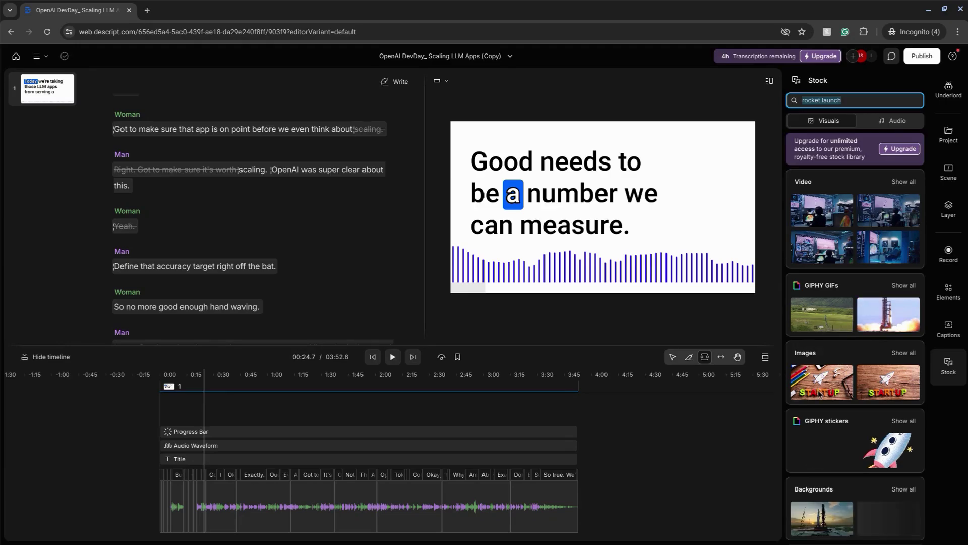
left_click(456, 338)
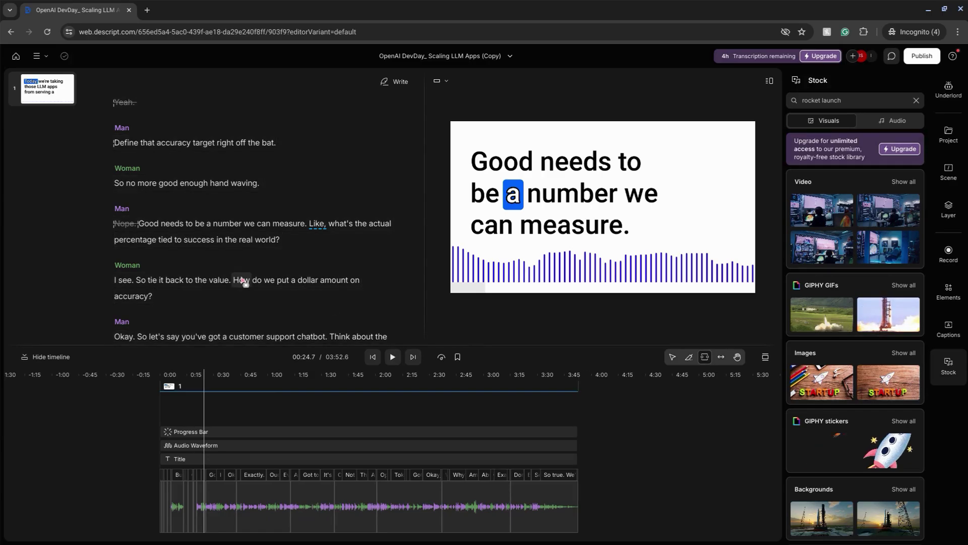
scroll(242, 280, "up", 10)
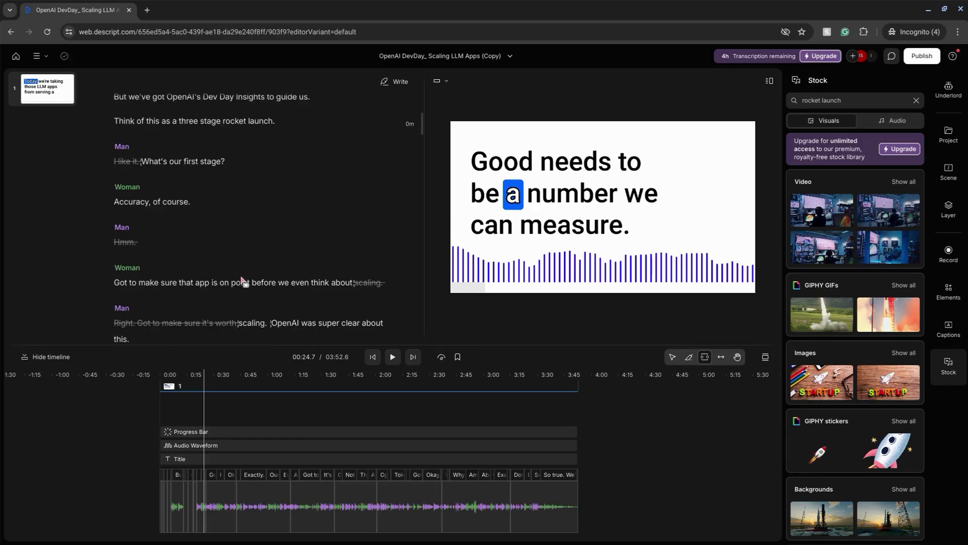
left_click(240, 283)
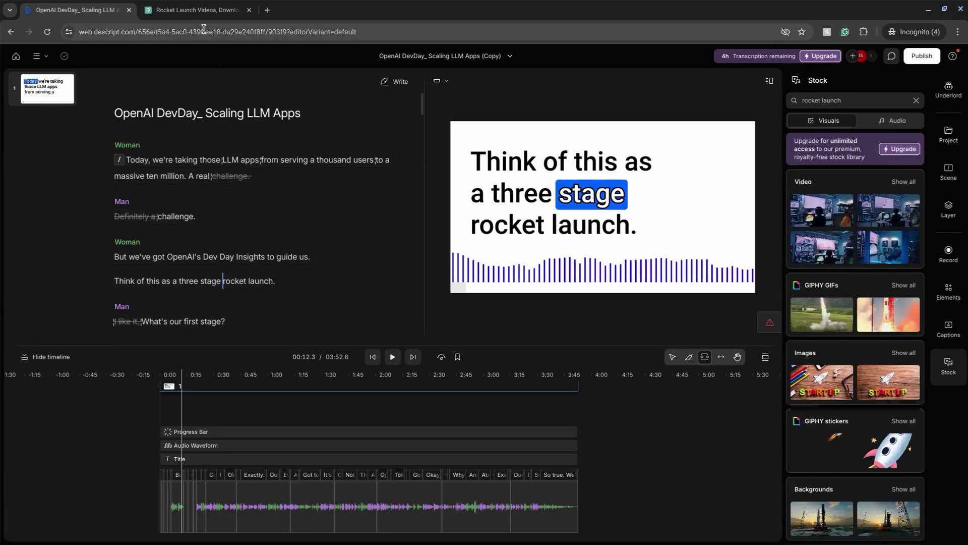
Step: Switch to the Pexels rocket launch results and open the Rocket Lift Off video
left_click(190, 10)
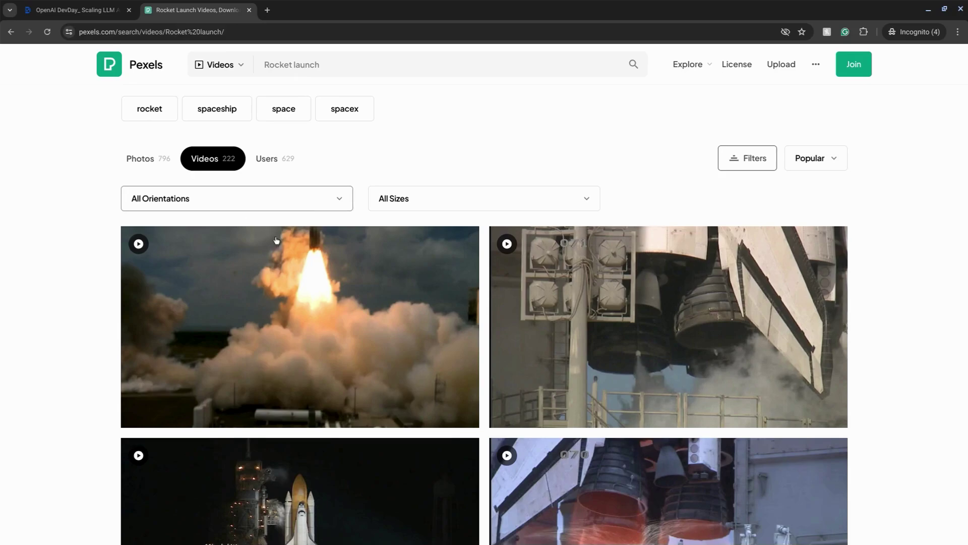
mouse_move(313, 313)
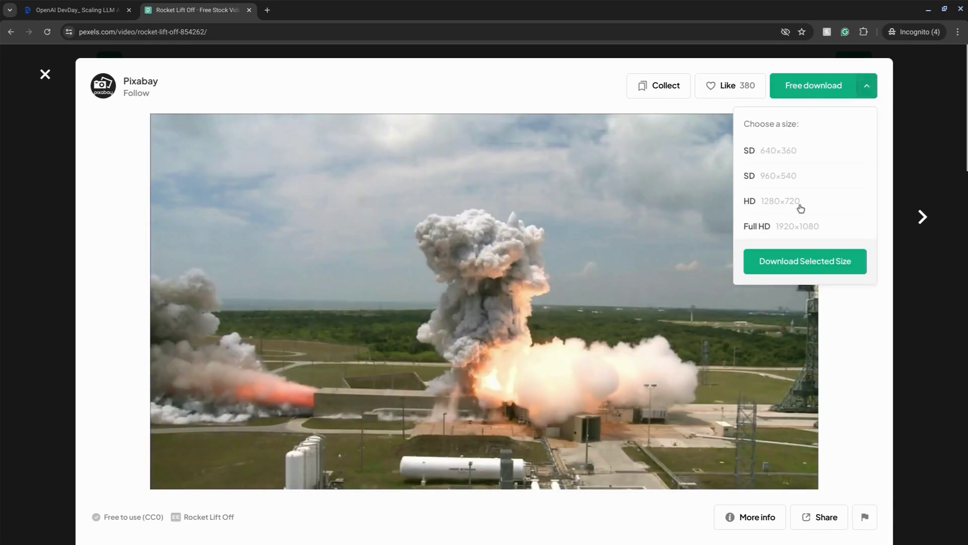
Step: Download the clip at HD 1280x720 and import 854262-hd_1280_720_48fps.mp4 from Downloads into Files
left_click(800, 202)
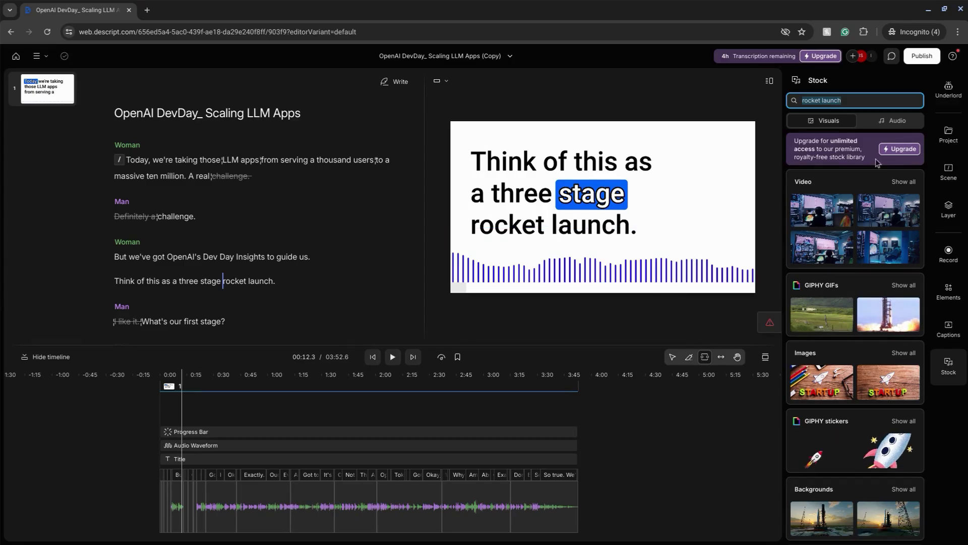
left_click(948, 135)
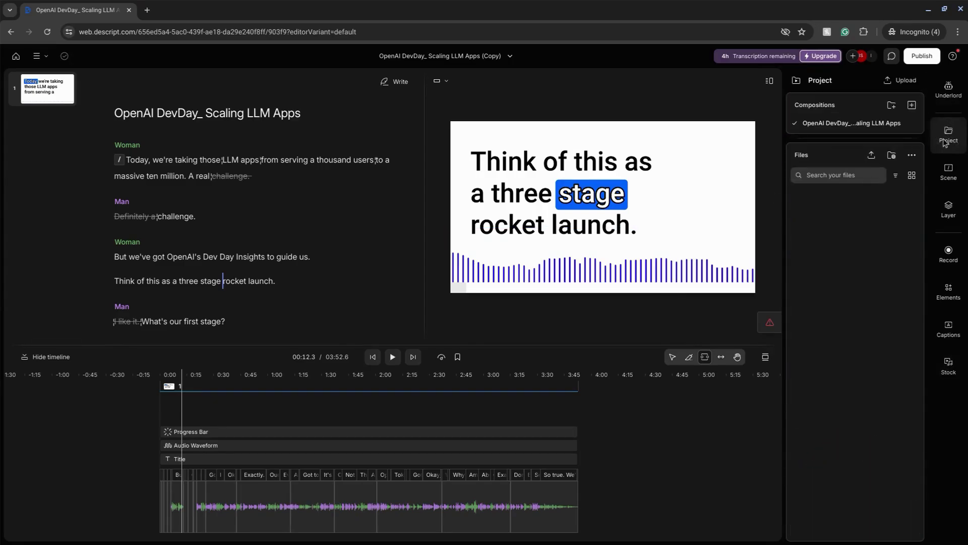
left_click(871, 156)
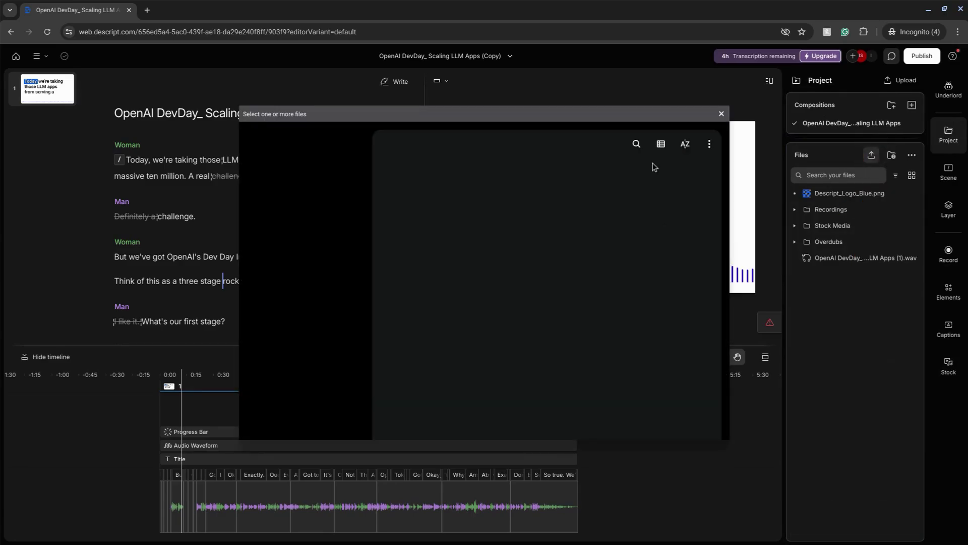
left_click(290, 202)
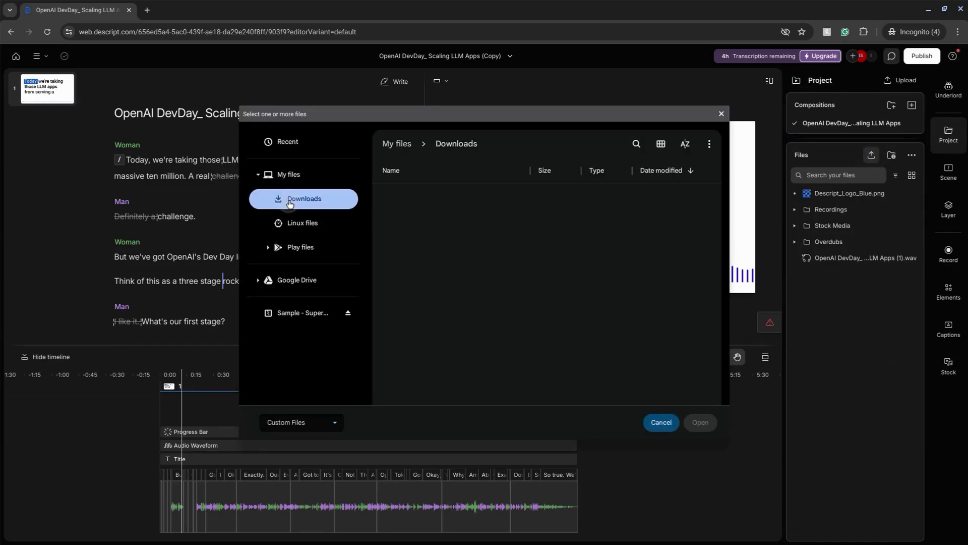
left_click(634, 144)
type("854")
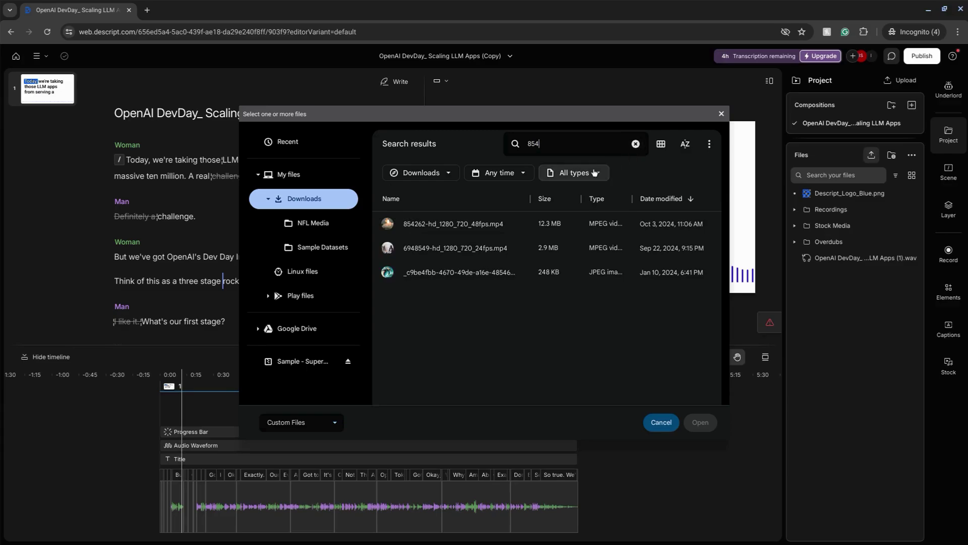
double_click(488, 225)
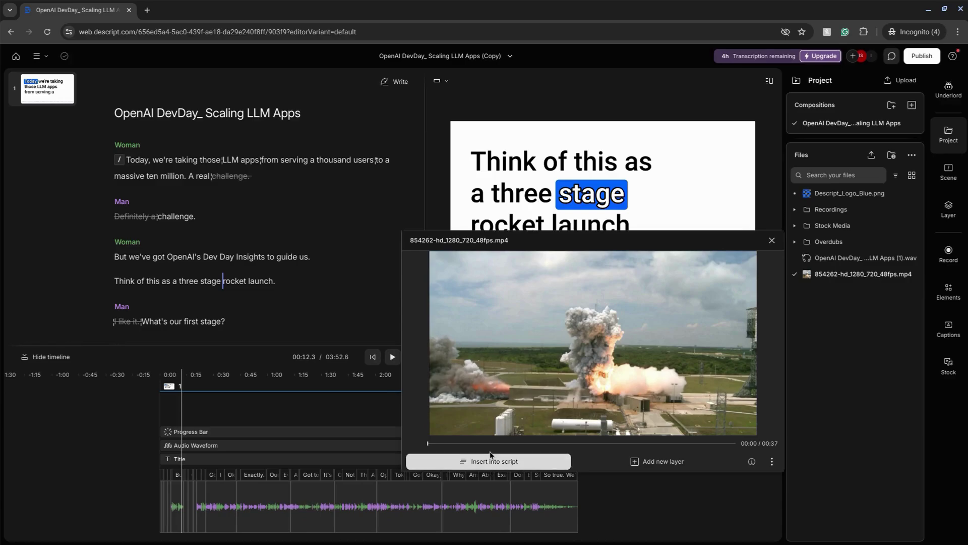
Step: Scrub the rocket clip preview to about 0:25 and add it as a new layer
left_click(490, 459)
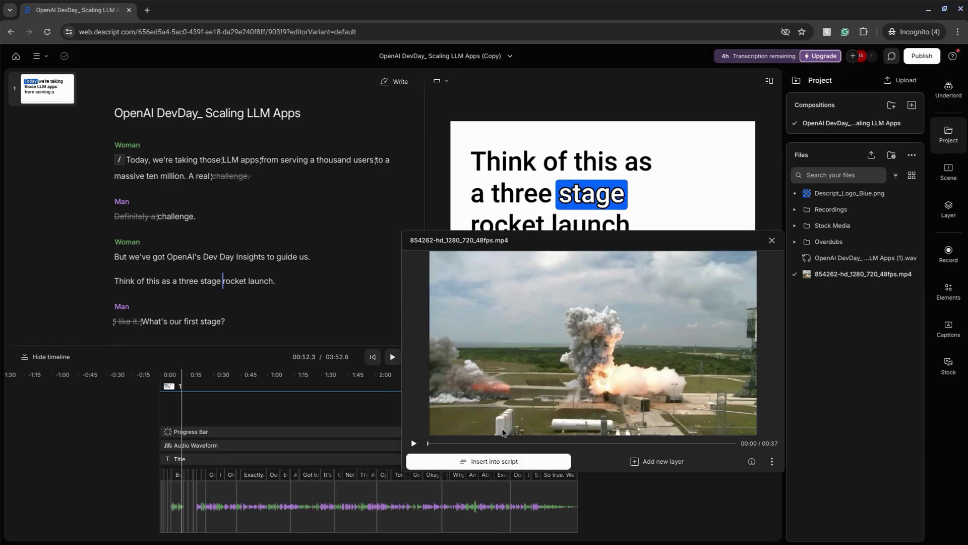
left_click_drag(549, 443, 630, 443)
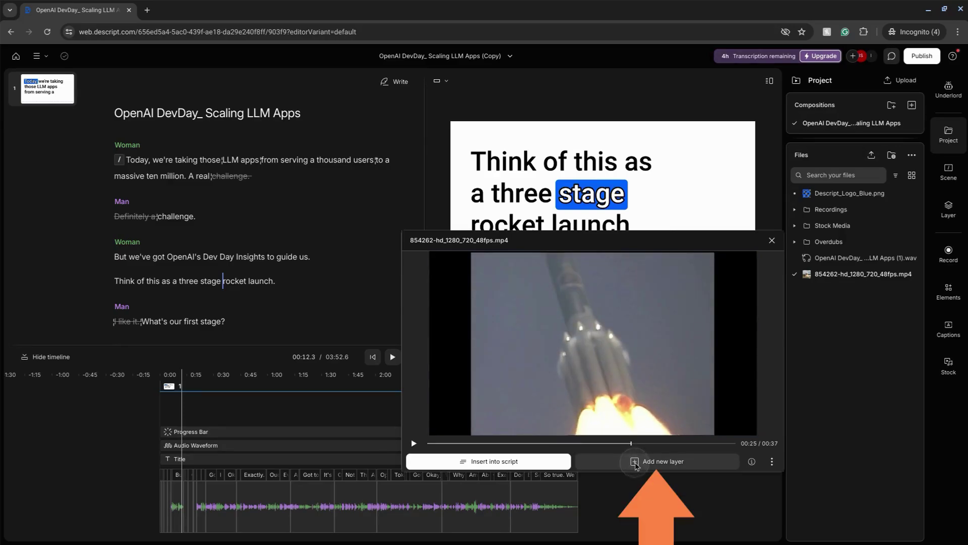
left_click(635, 461)
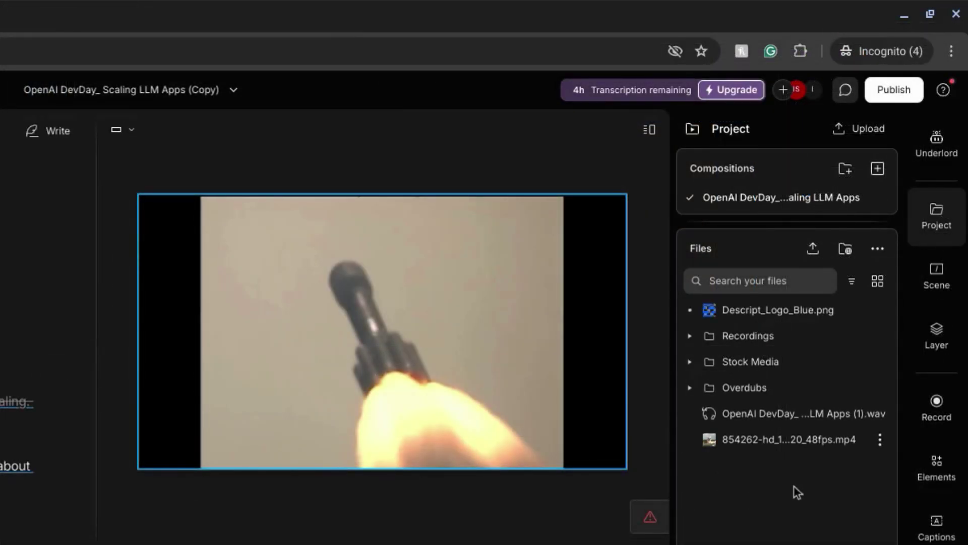
Step: Mute the rocket video layer from the current scene's layers list
left_click(937, 347)
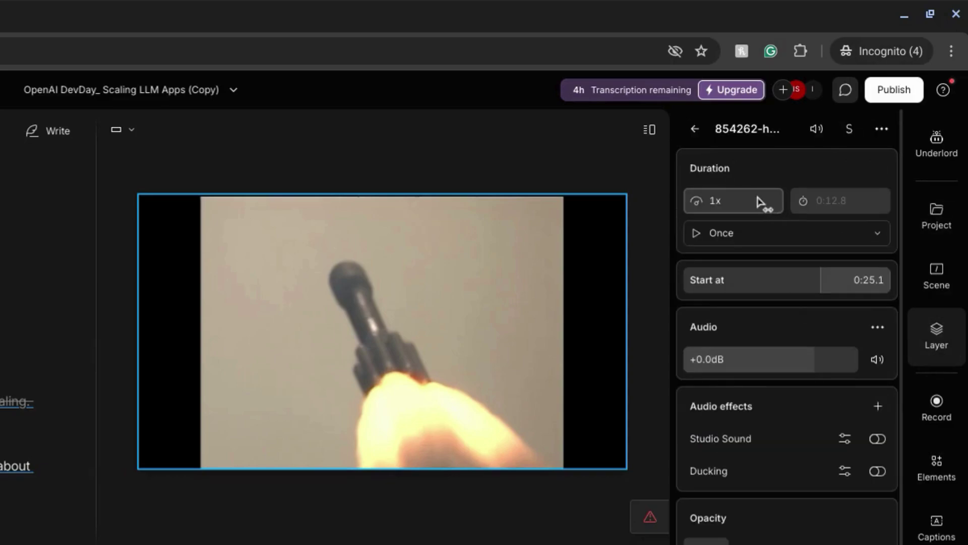
left_click(695, 129)
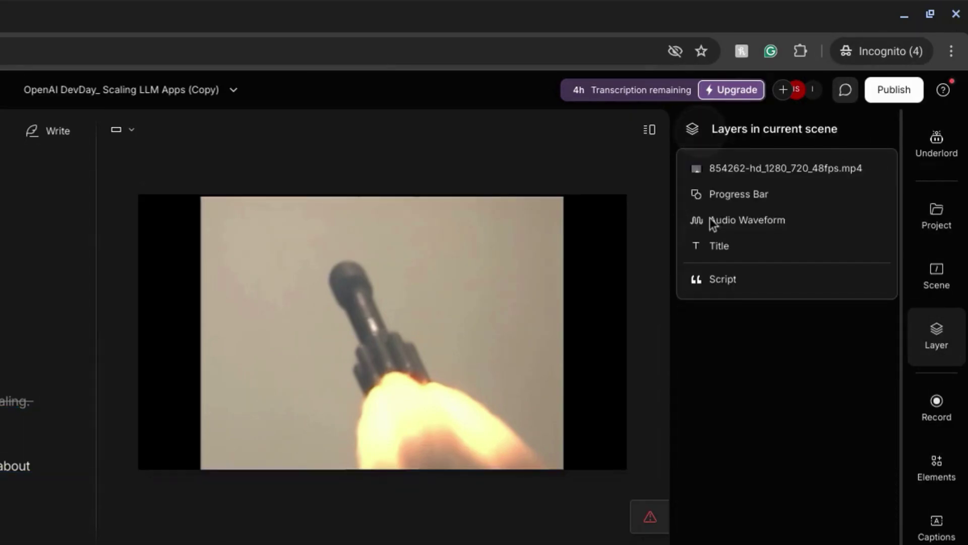
left_click(739, 170)
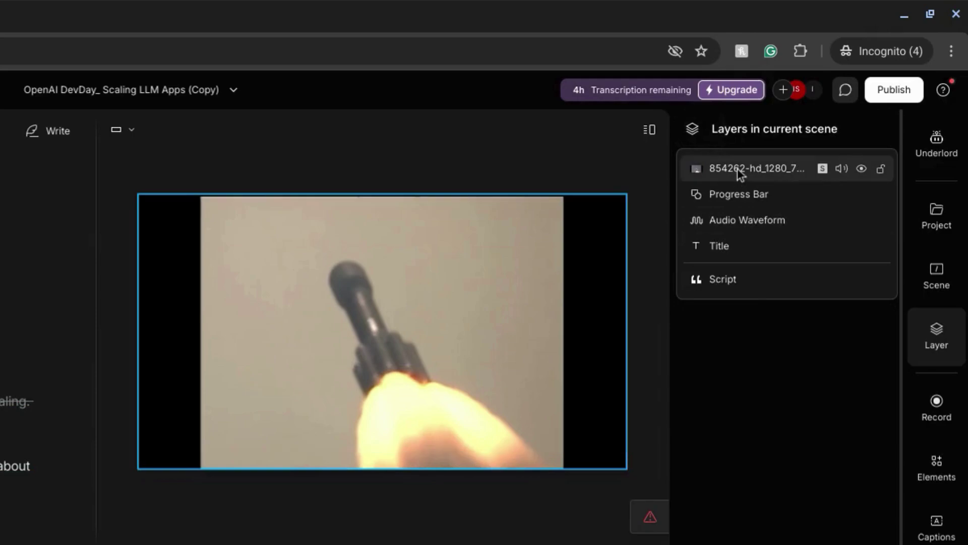
left_click(841, 170)
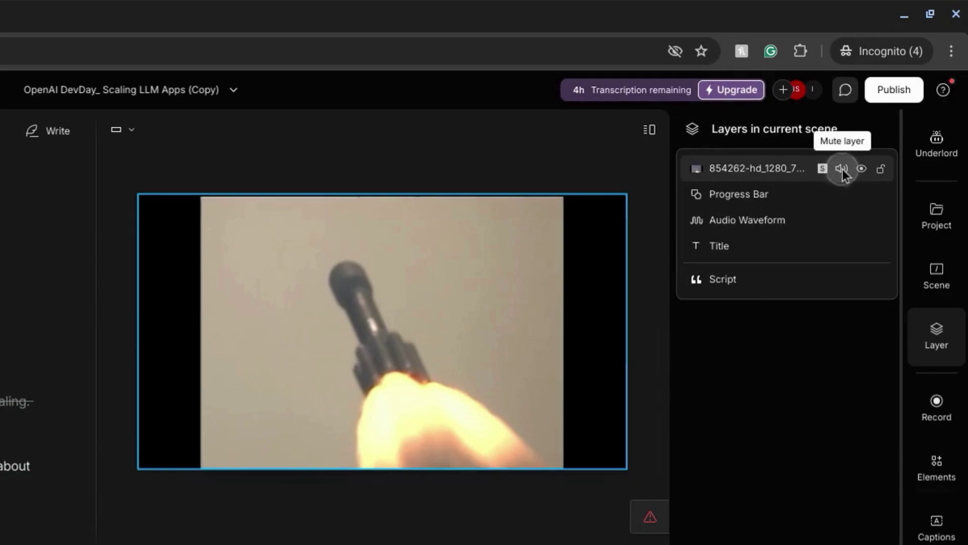
Step: Set the rocket clip's Start at time to 0:0
left_click(802, 170)
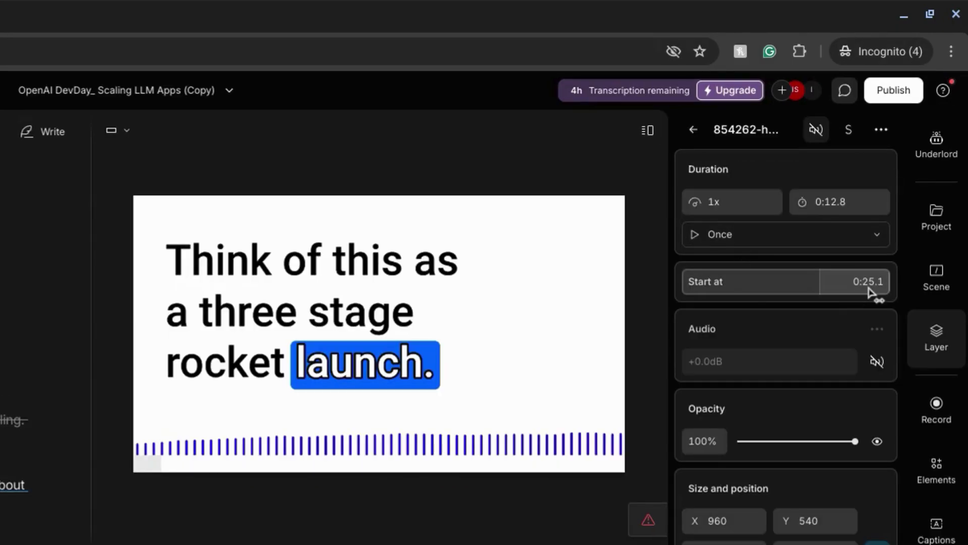
left_click(866, 282)
left_click(867, 284)
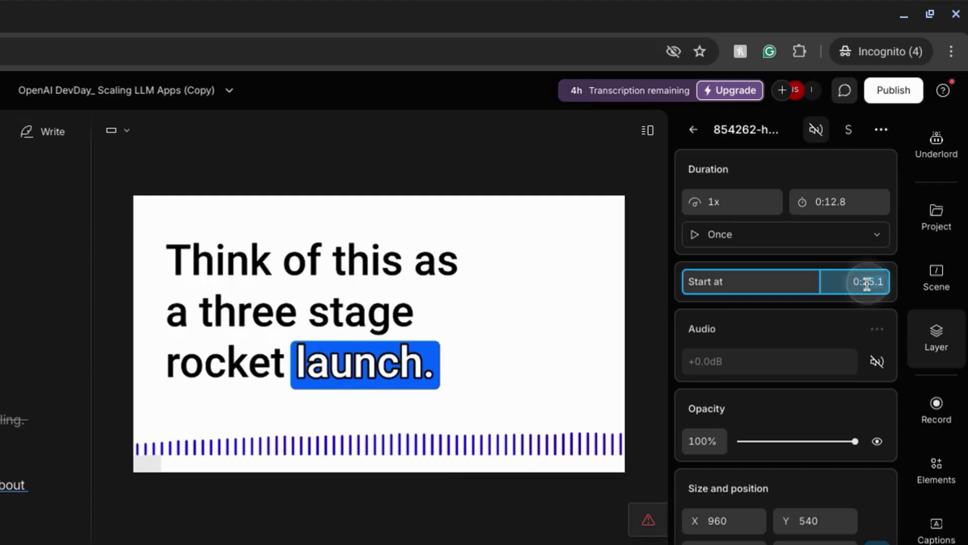
type("0:0")
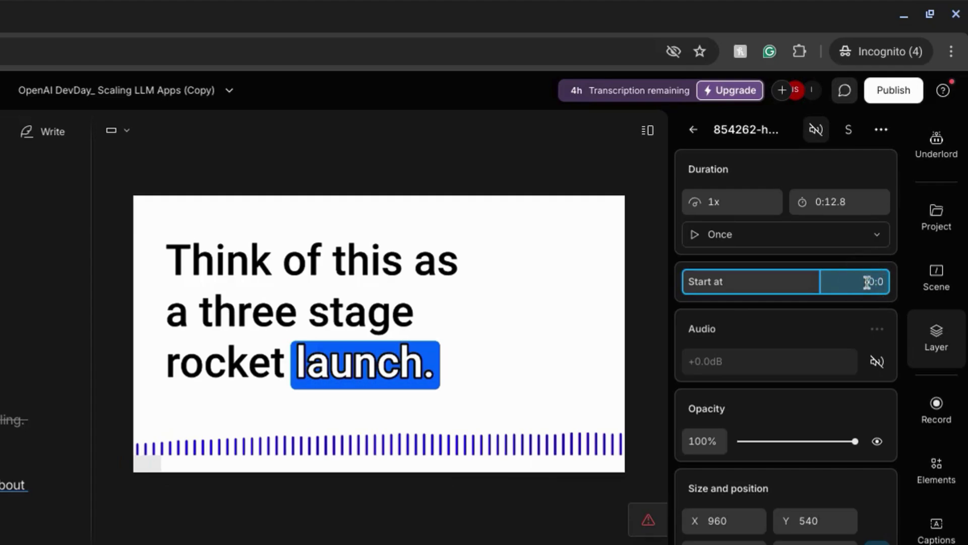
key("Return")
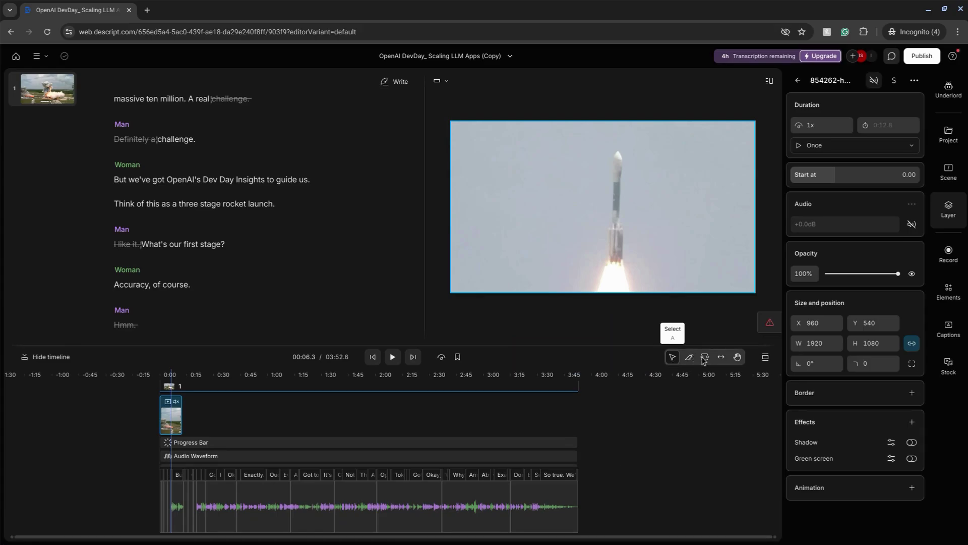
Step: Shift the rocket clip slightly later, trim it shorter, and drag another downloaded clip into Files
left_click(176, 420)
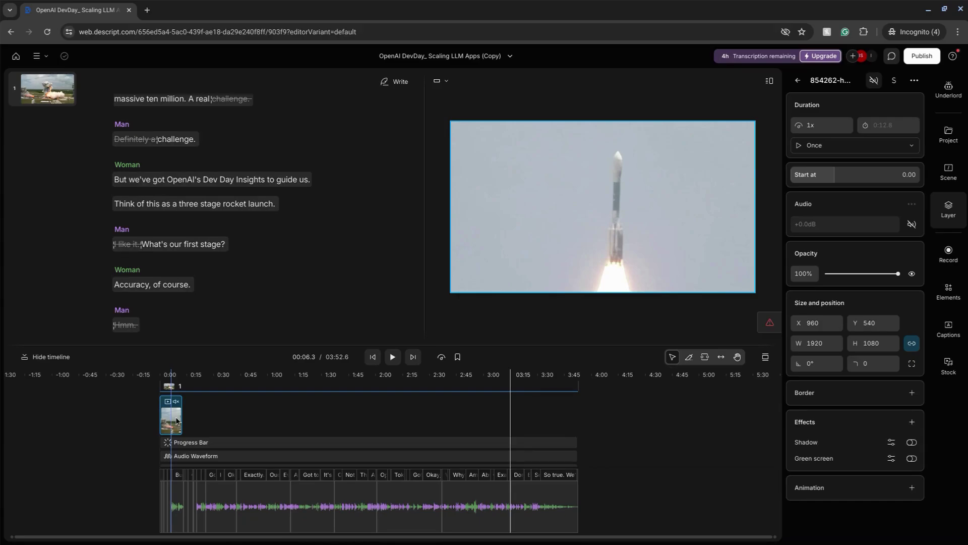
left_click_drag(176, 420, 194, 418)
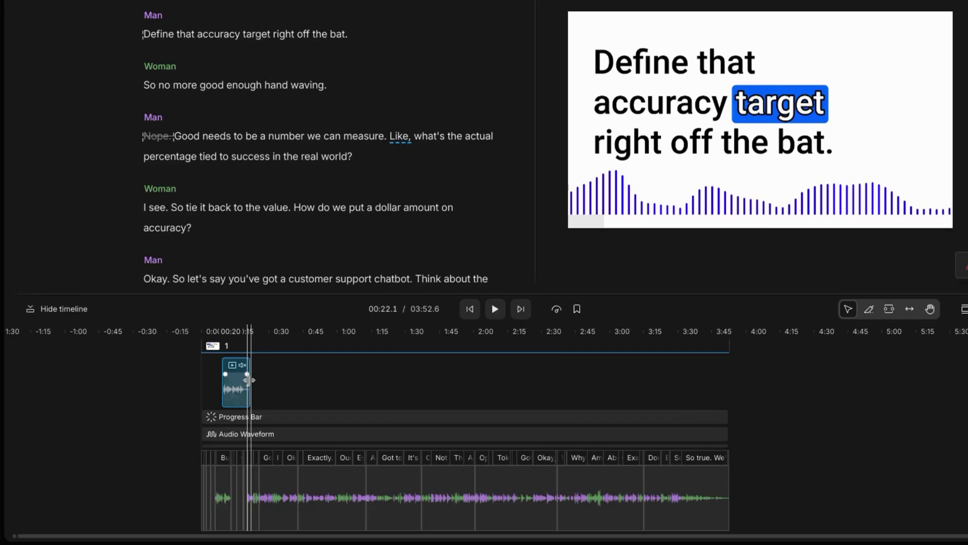
left_click(248, 379)
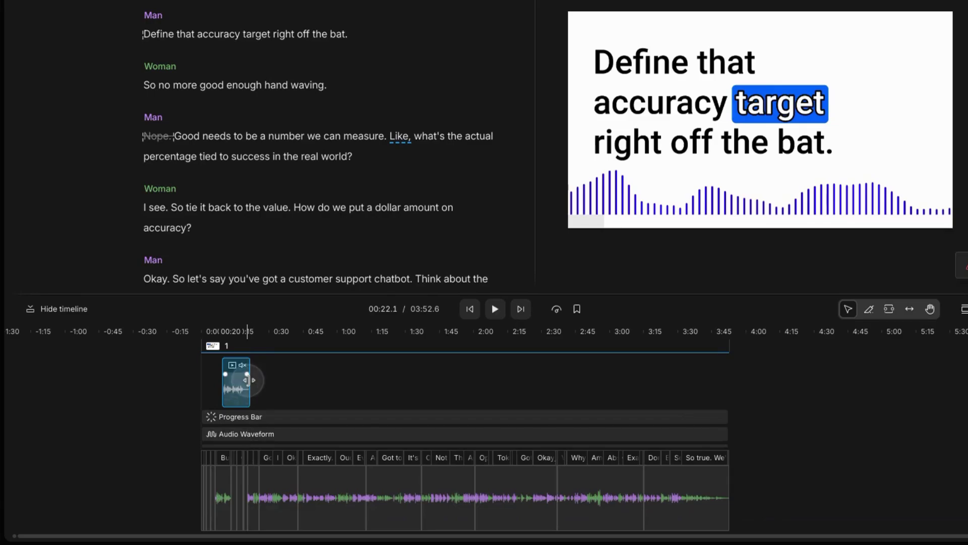
left_click_drag(248, 379, 229, 382)
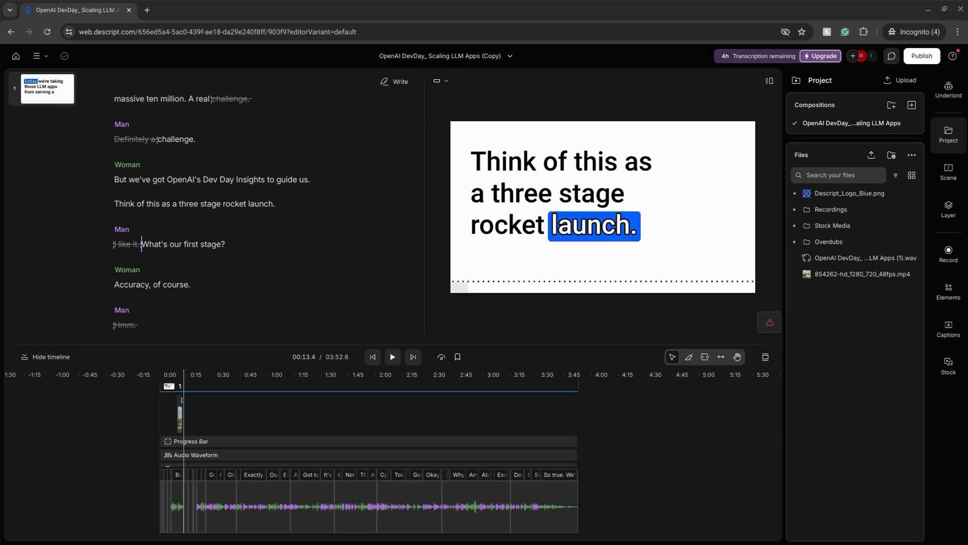
left_click_drag(625, 542, 825, 296)
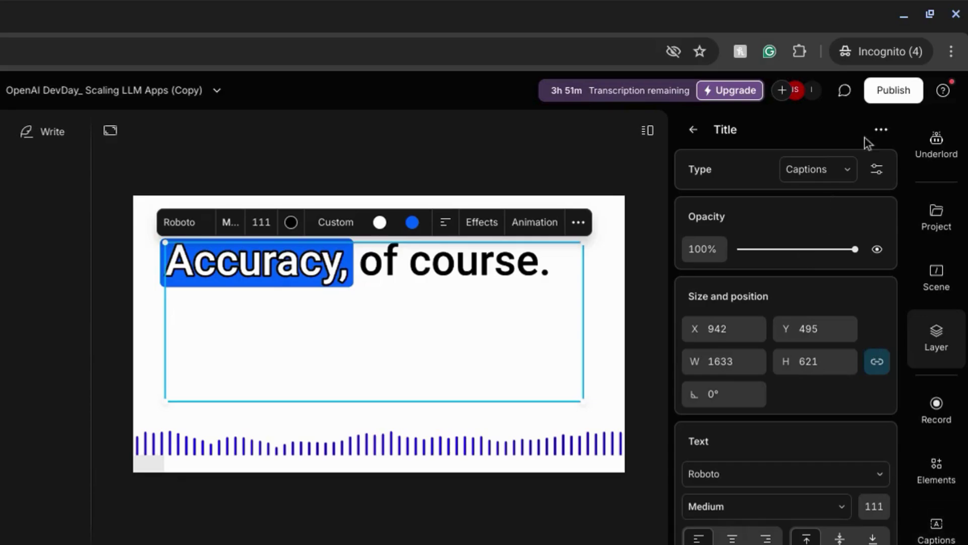
Step: Publish the 3:52 audiogram as a Descript web link and open its share page
left_click(886, 95)
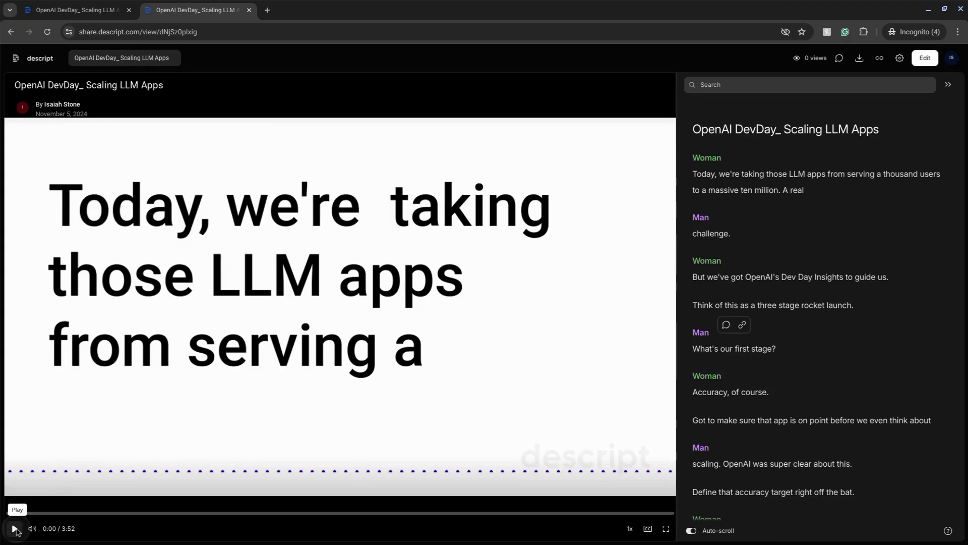
Step: Play the video on the share page, then return to the editor's Publish panel (720p, anyone with link)
left_click(14, 528)
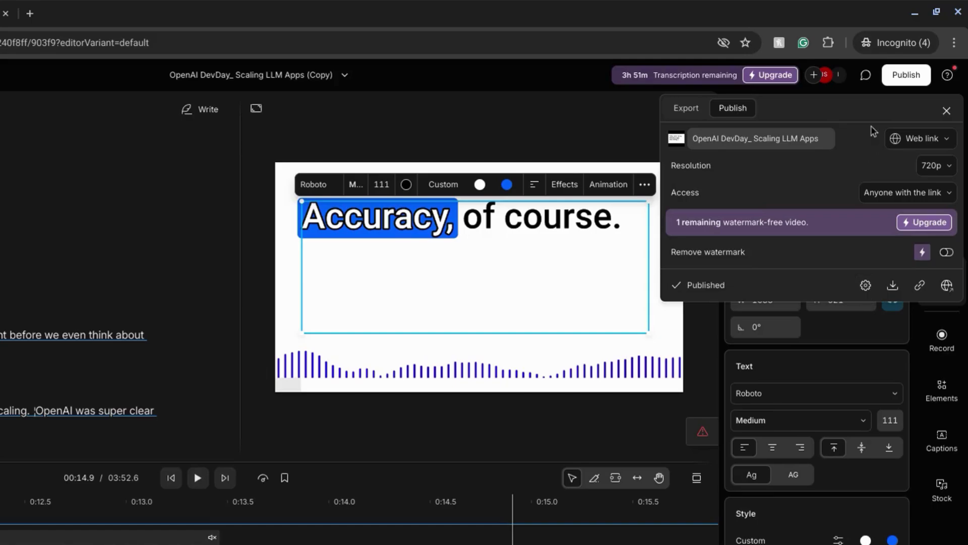
Step: Check the published video's sharing settings, then go to the descript.com homepage
left_click(867, 285)
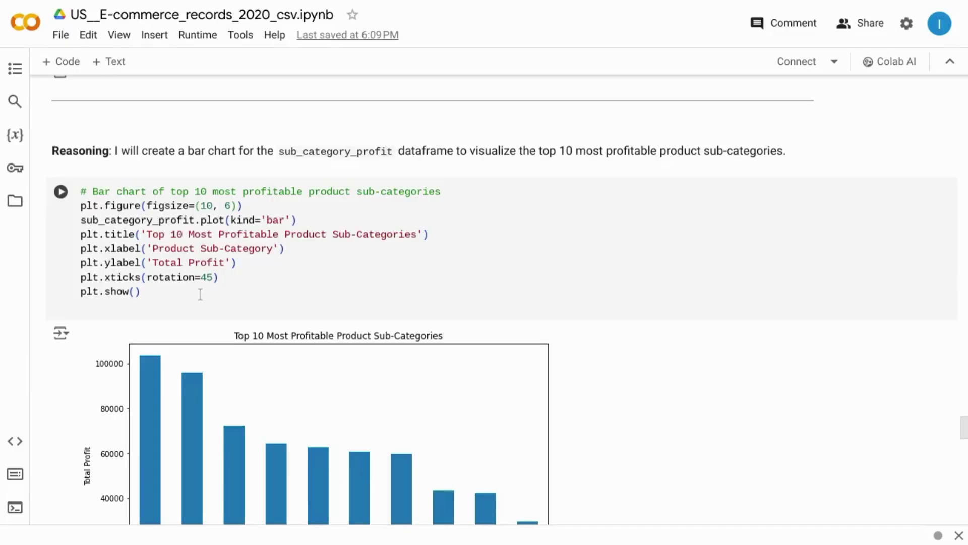
Step: Scroll through the notebook's profit charts and 2020 Summary, ending at the lowest-profit cities chart
scroll(200, 294, "down", 1)
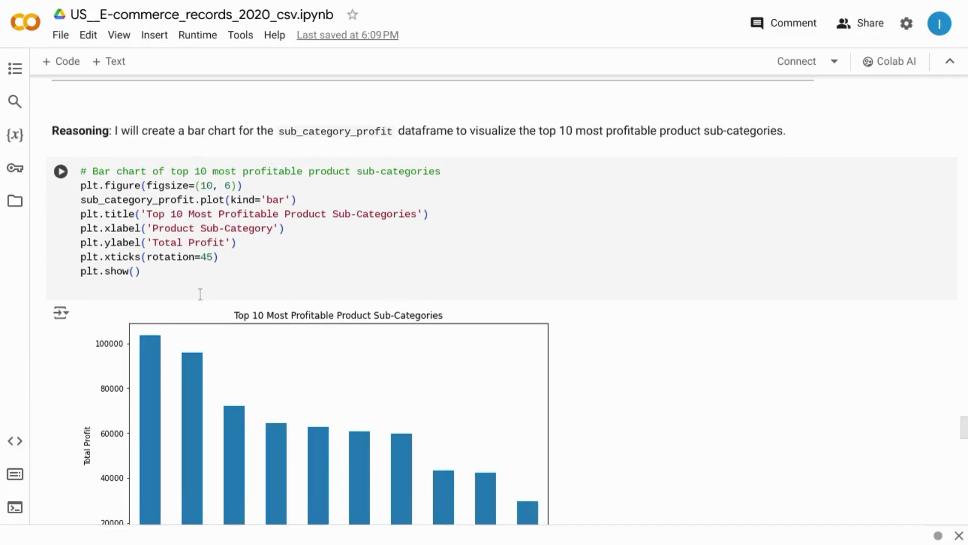
scroll(201, 294, "down", 20)
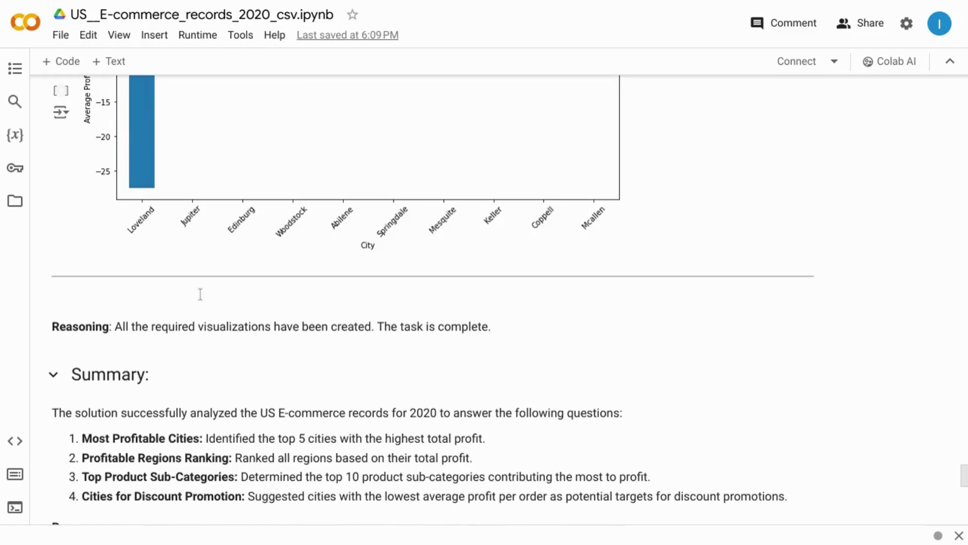
scroll(200, 294, "down", 10)
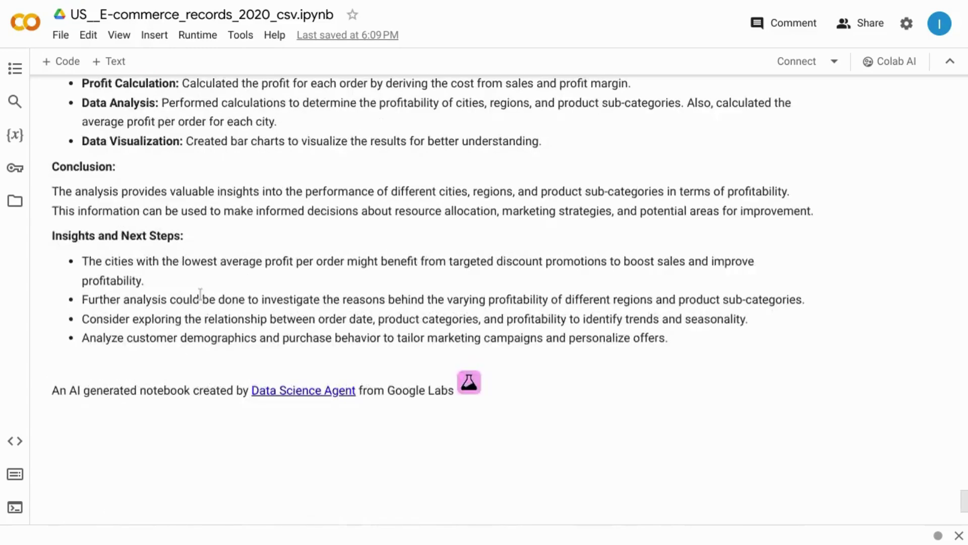
scroll(200, 294, "up", 15)
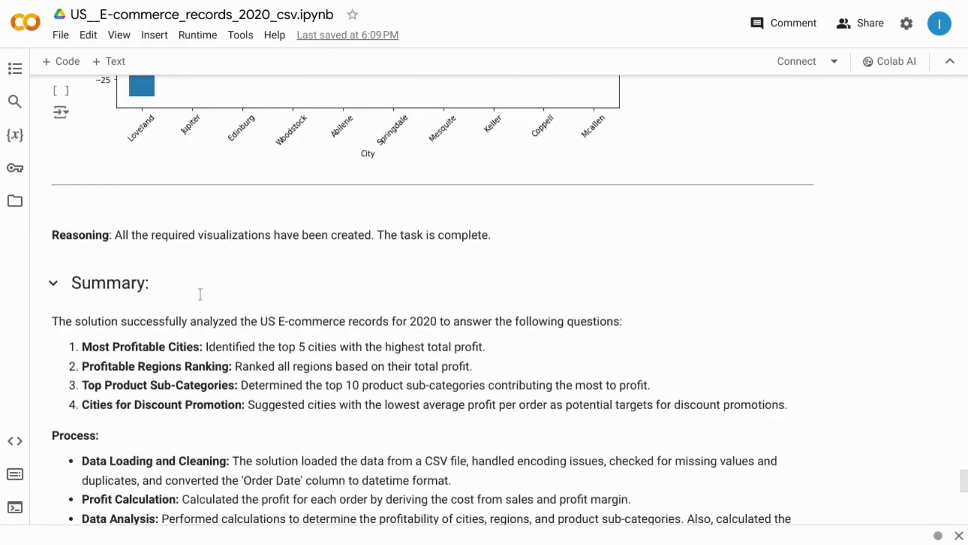